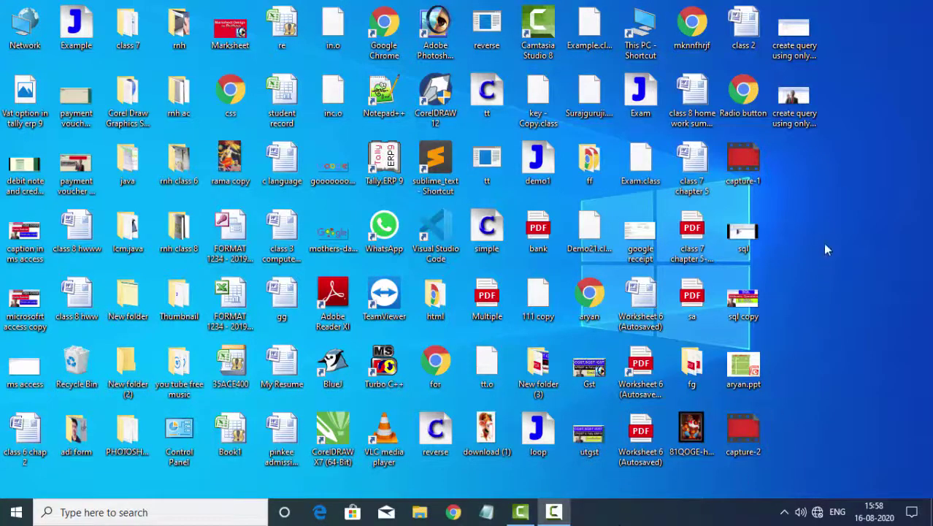
# - Refresh the desktop three times, then bring up the Start menu
pyautogui.rightClick(817, 190)
pyautogui.click(816, 225)
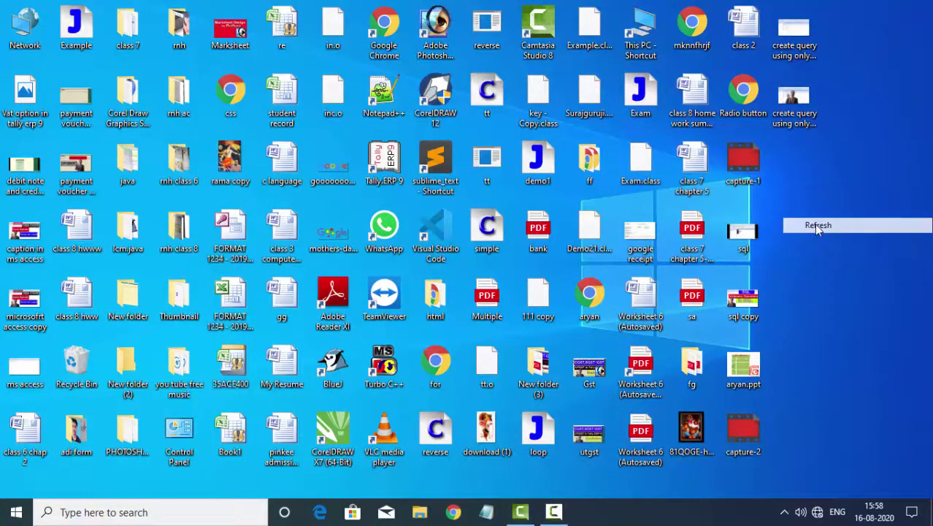
pyautogui.rightClick(816, 225)
pyautogui.click(821, 267)
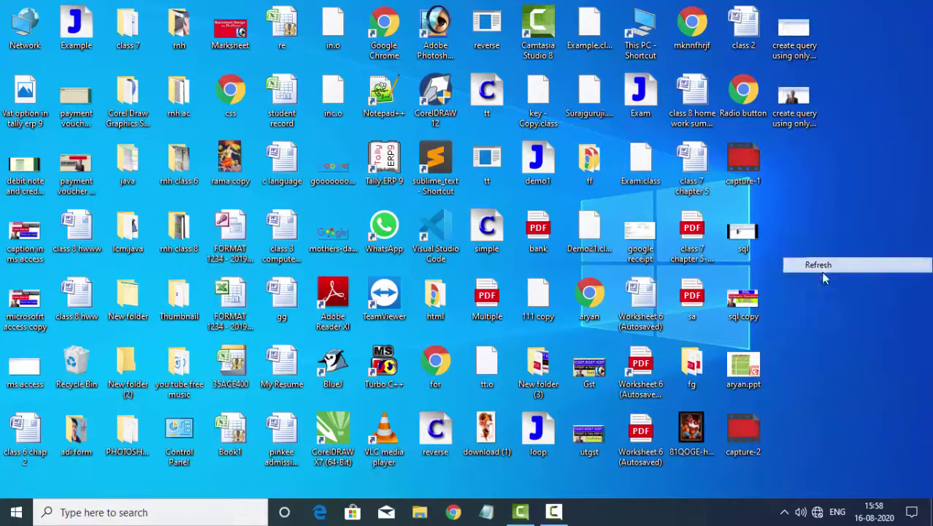
pyautogui.rightClick(808, 217)
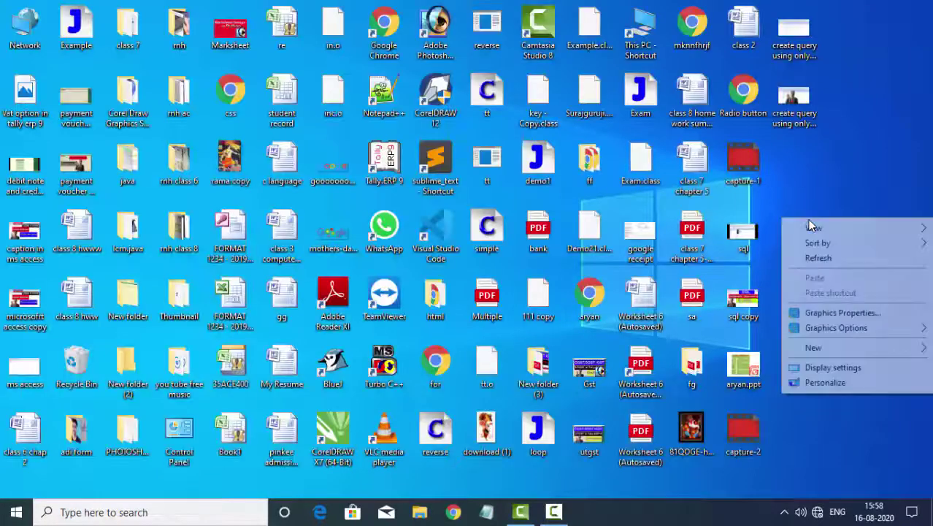
pyautogui.click(801, 257)
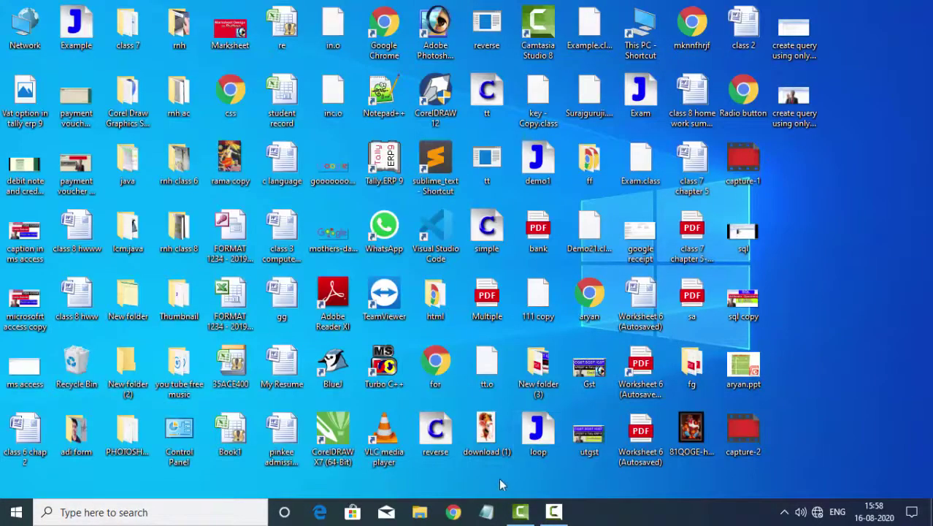
pyautogui.click(15, 513)
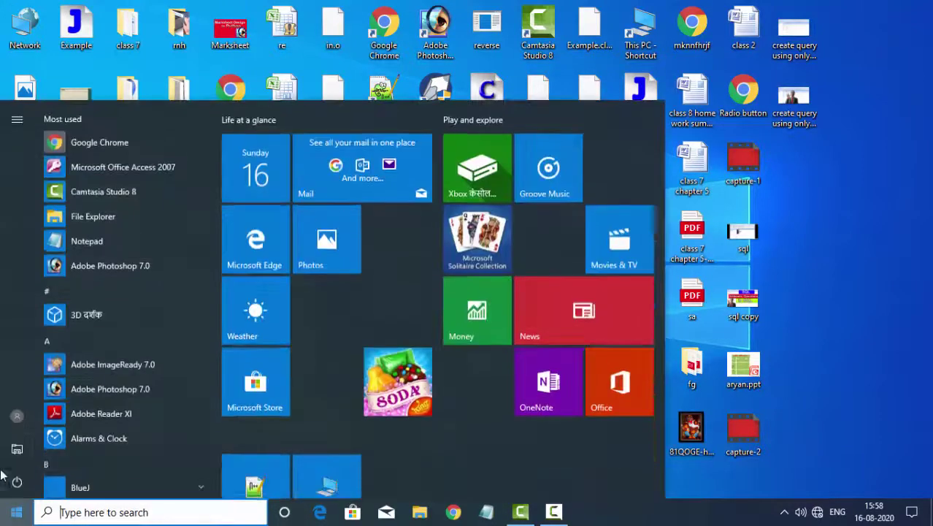
# - Launch Access 2007 and create the new blank database Database426
pyautogui.click(100, 171)
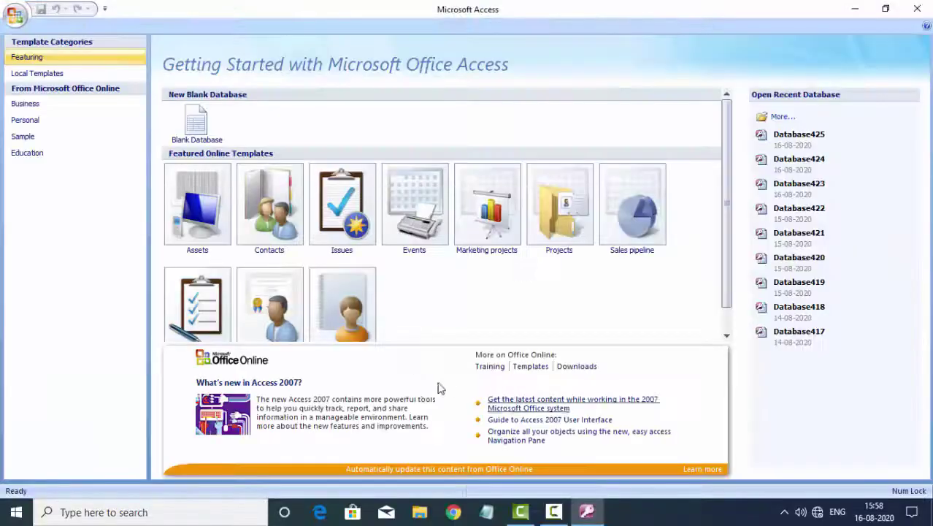
pyautogui.click(191, 129)
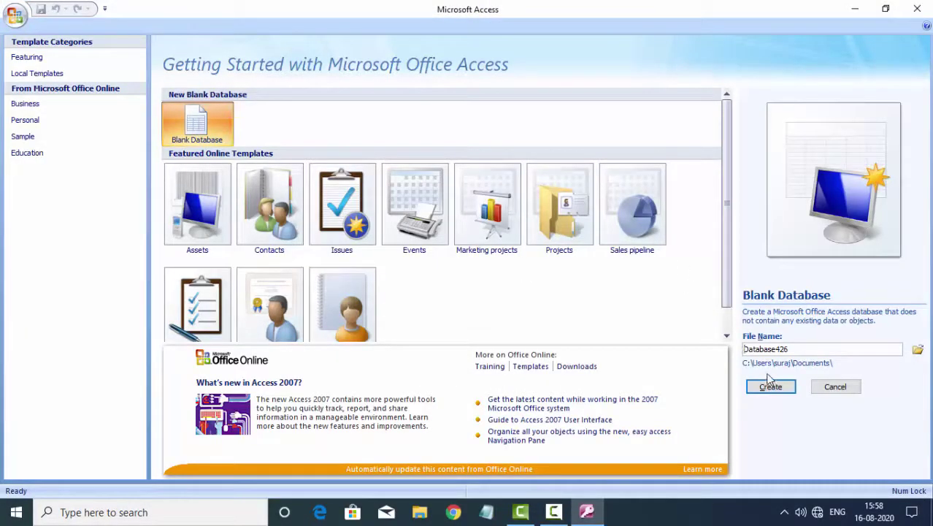
pyautogui.click(770, 385)
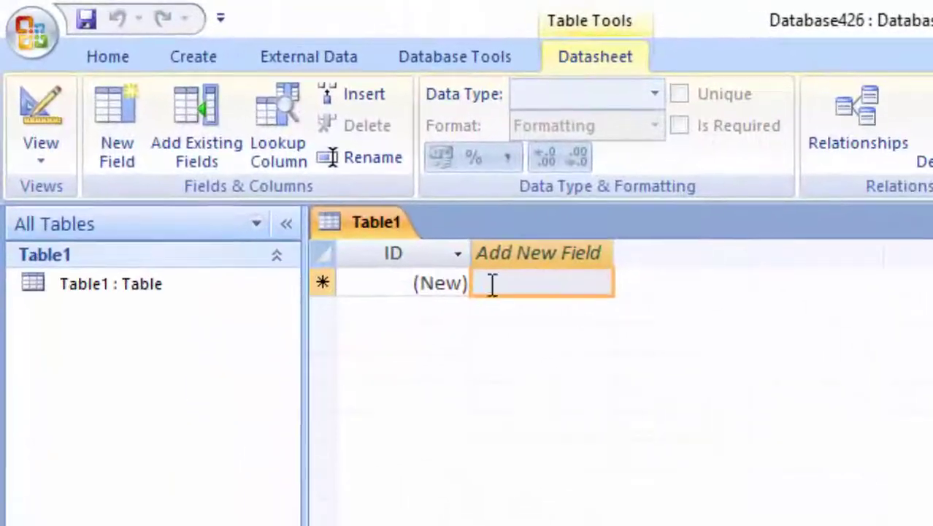
# - Switch Table1 to Design view, saving the table as 'Male and Female'
pyautogui.click(41, 117)
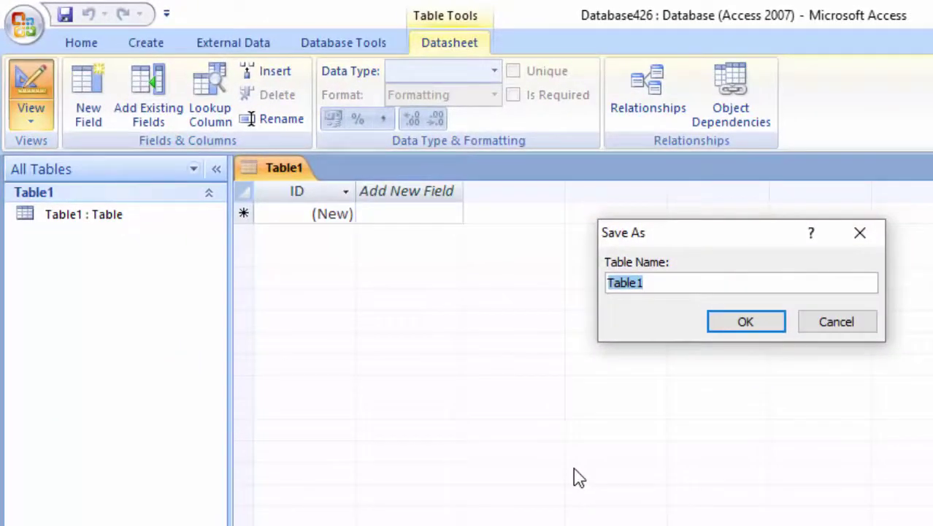
pyautogui.press('BackSpace')
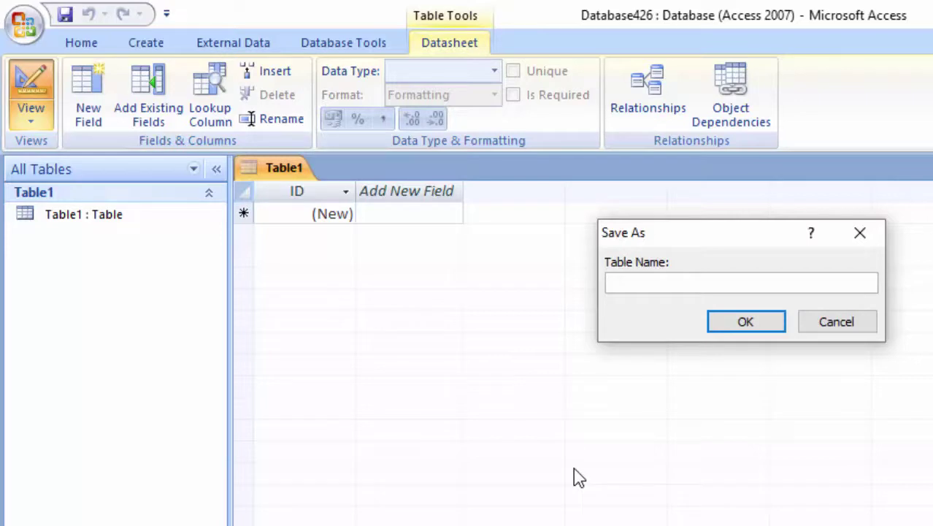
pyautogui.write('Male and Female')
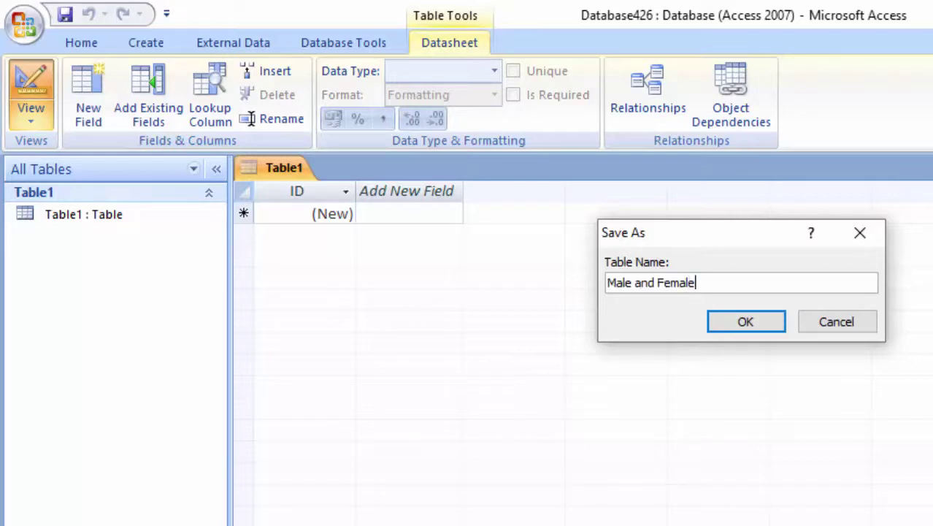
pyautogui.press('Return')
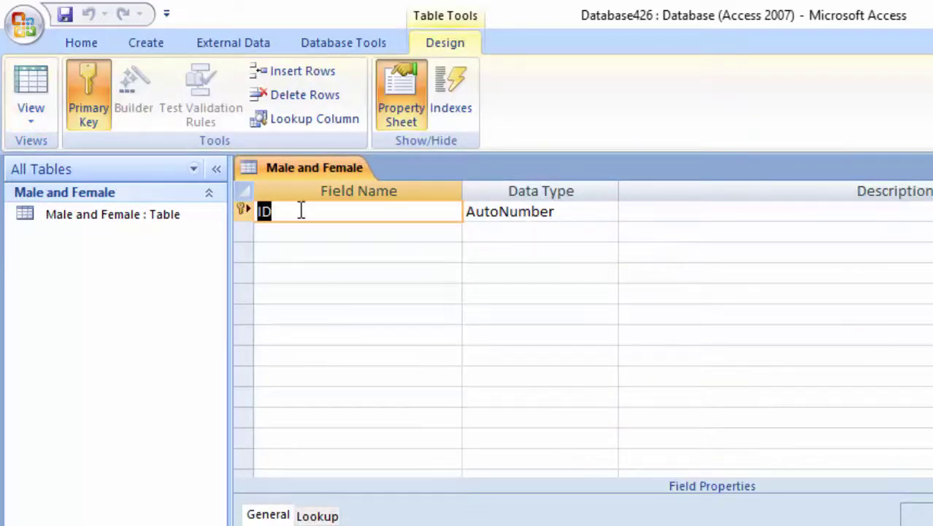
# - Rename the ID key field to Customerid
pyautogui.click(303, 211)
pyautogui.hotkey('shift', 'Home')
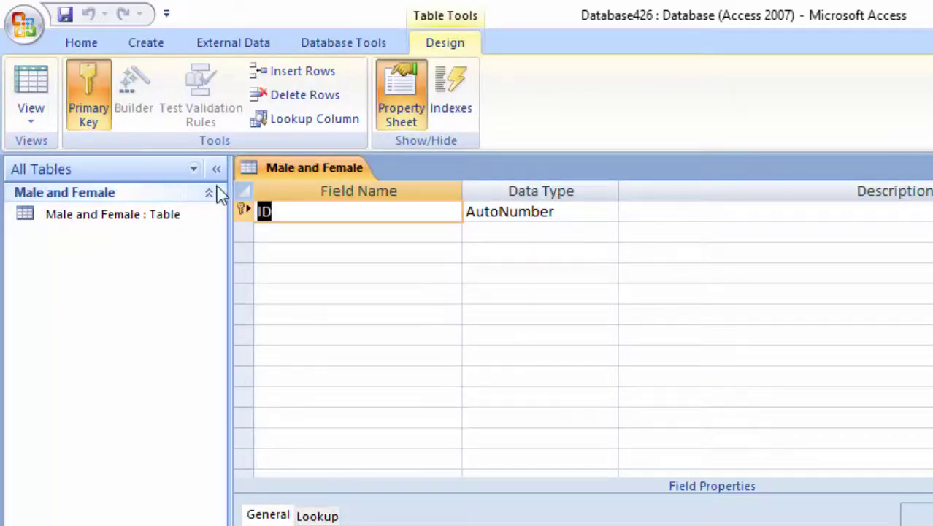
pyautogui.press('BackSpace')
pyautogui.write('C')
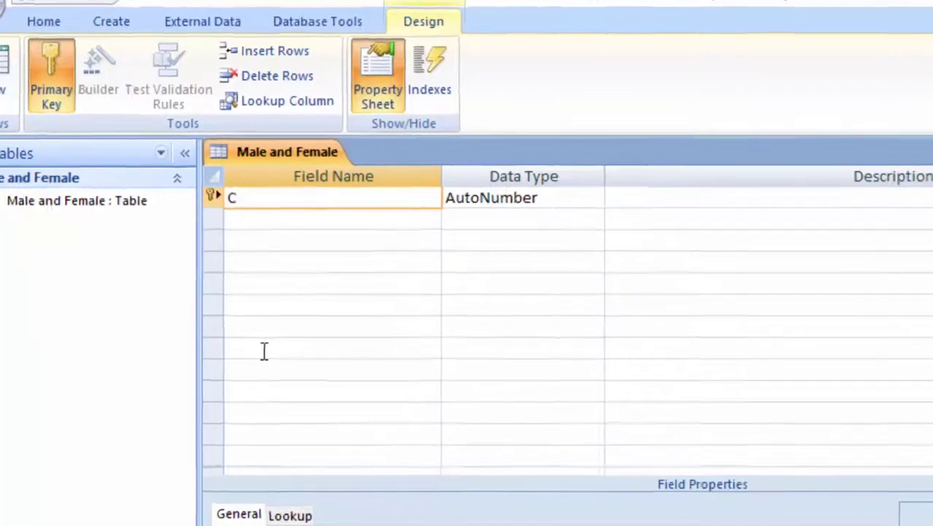
pyautogui.write('ust')
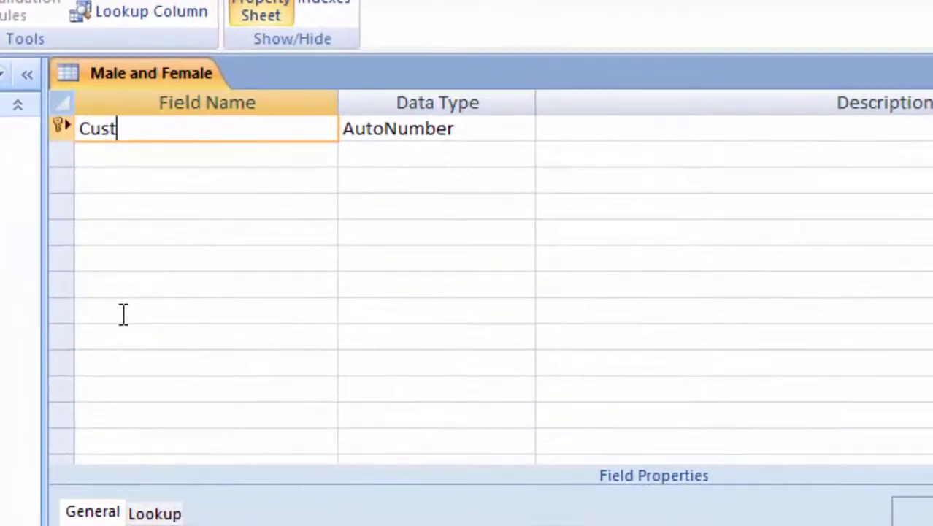
pyautogui.write('omerb')
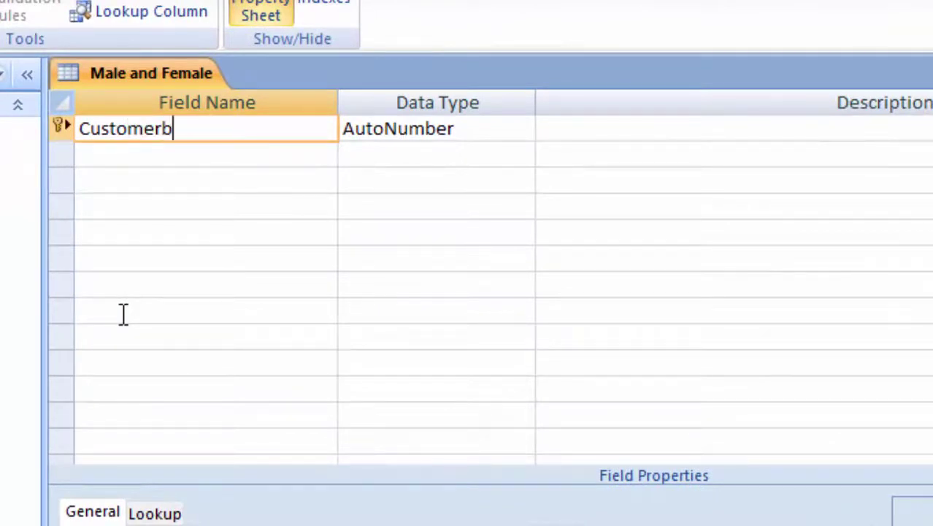
pyautogui.press('BackSpace')
pyautogui.write('id')
pyautogui.press('Tab')
pyautogui.press('Tab')
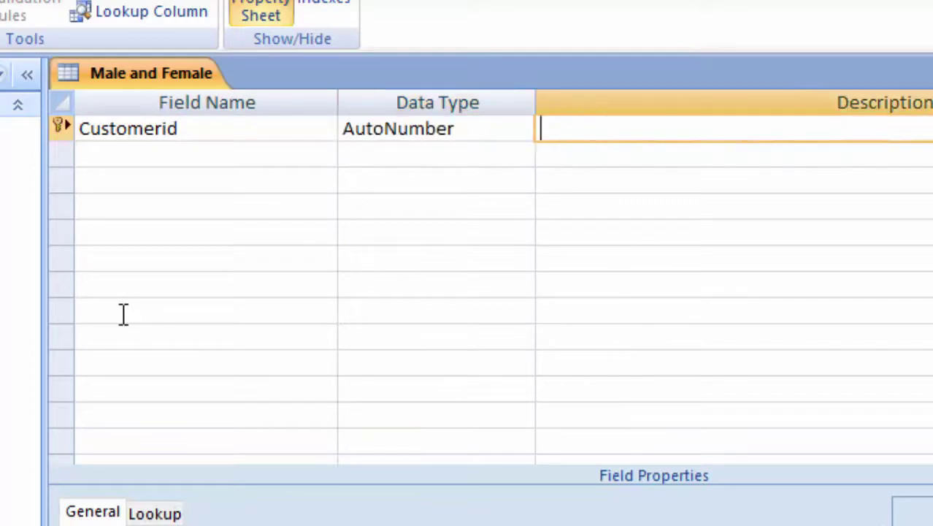
pyautogui.press('Tab')
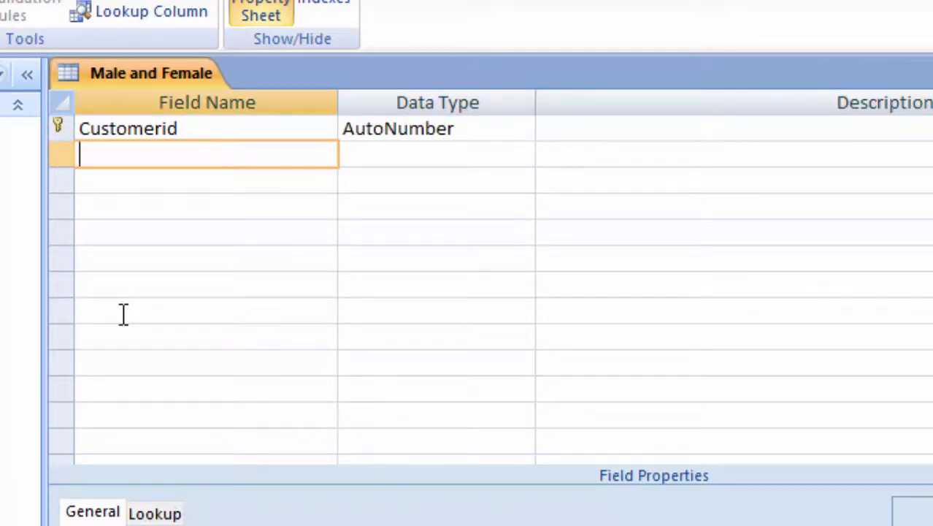
# - Add the Name of Customer and Gender fields below Customerid
pyautogui.write('Nam')
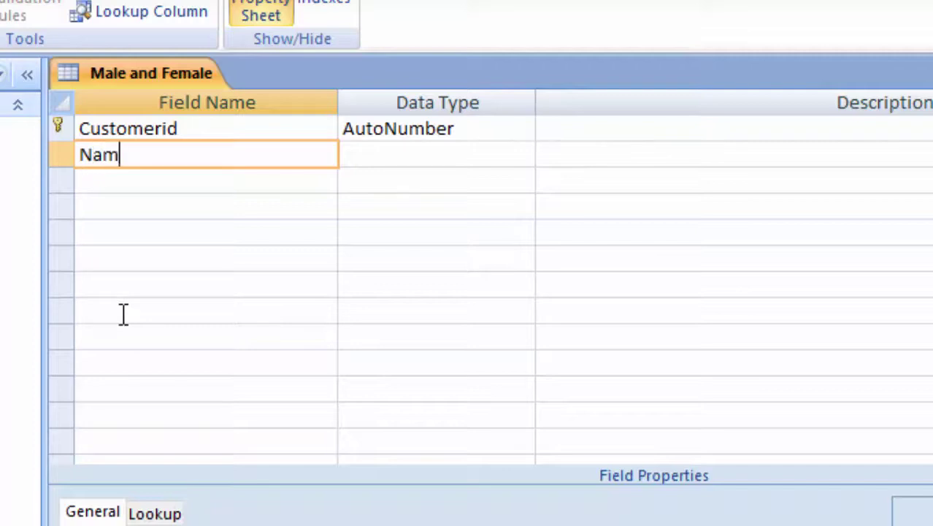
pyautogui.write('eof C')
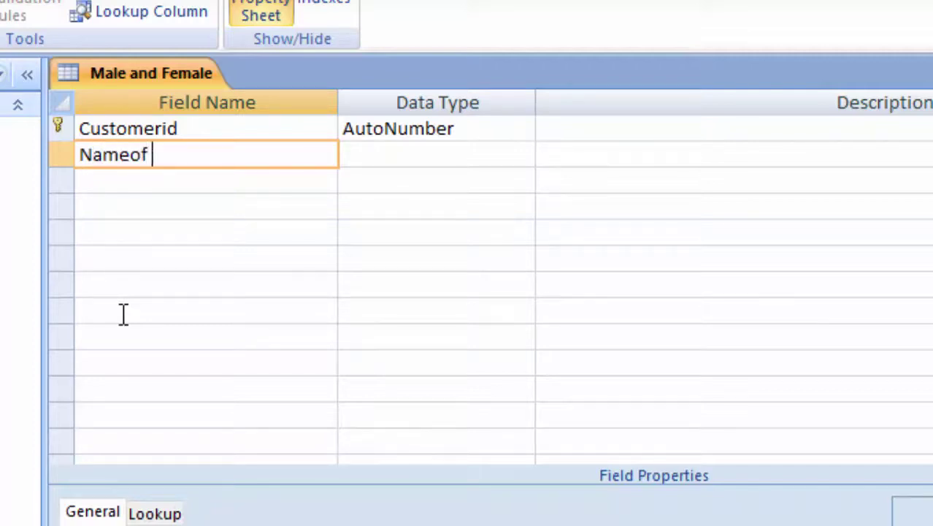
pyautogui.write('ust')
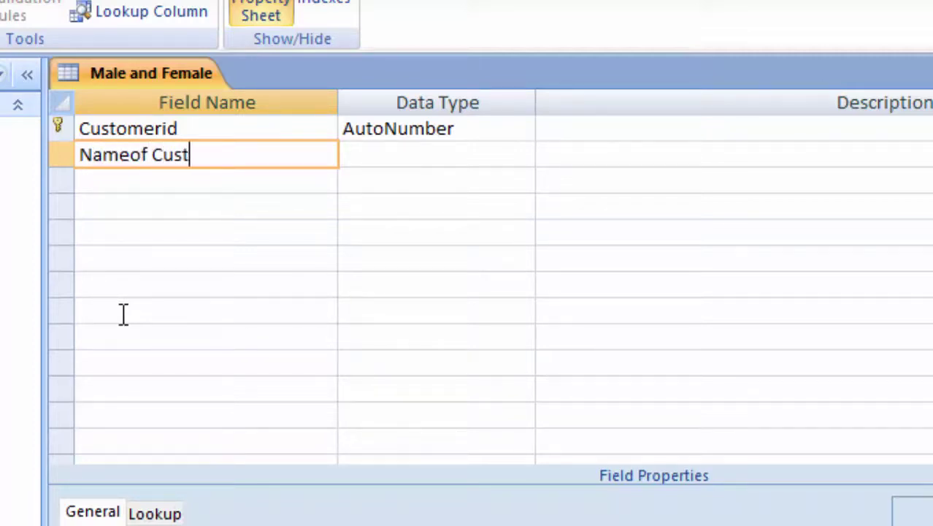
pyautogui.write('omer')
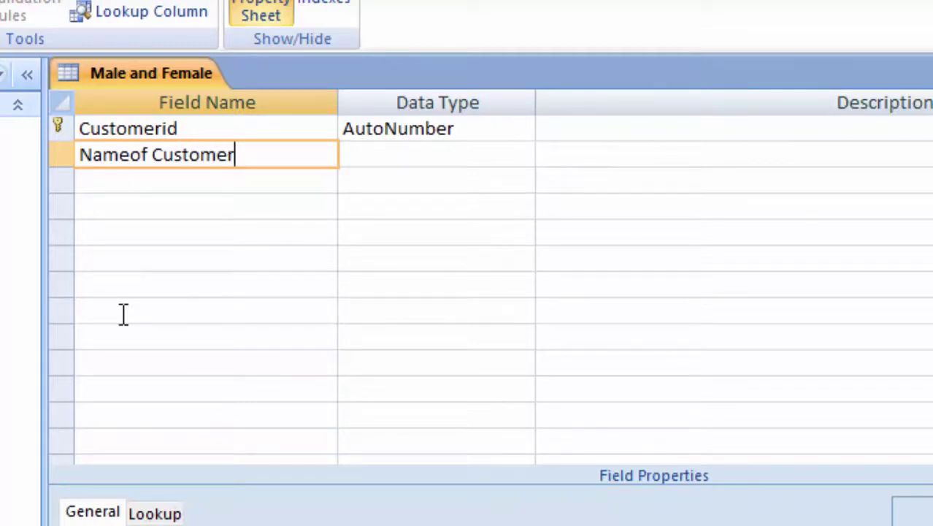
pyautogui.press('Tab')
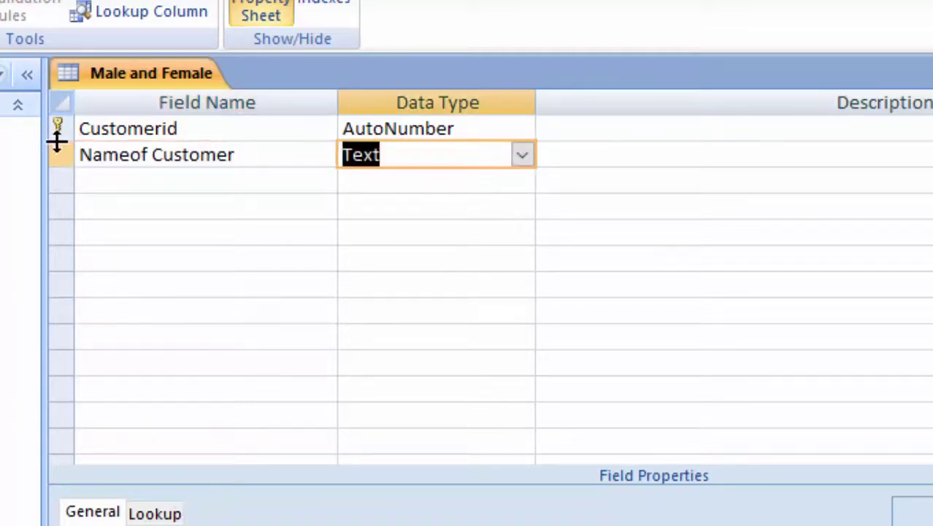
pyautogui.click(133, 158)
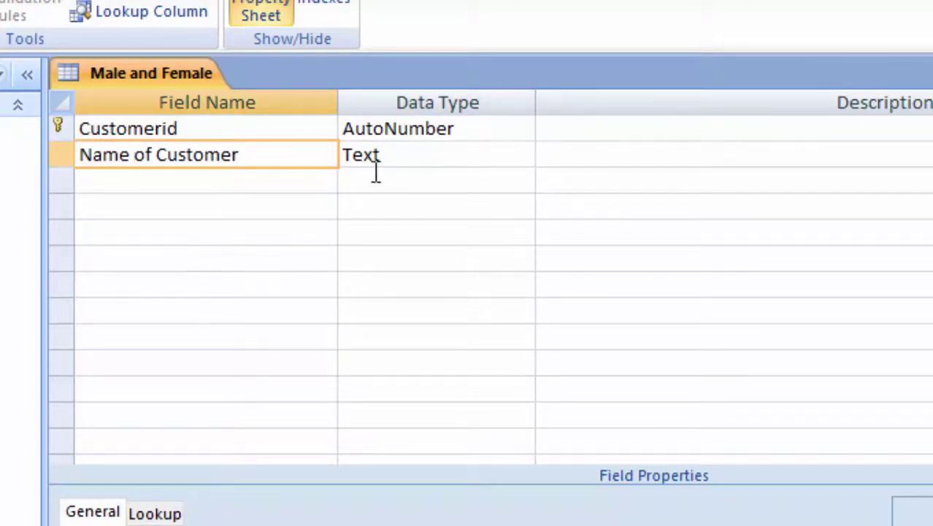
pyautogui.click(207, 183)
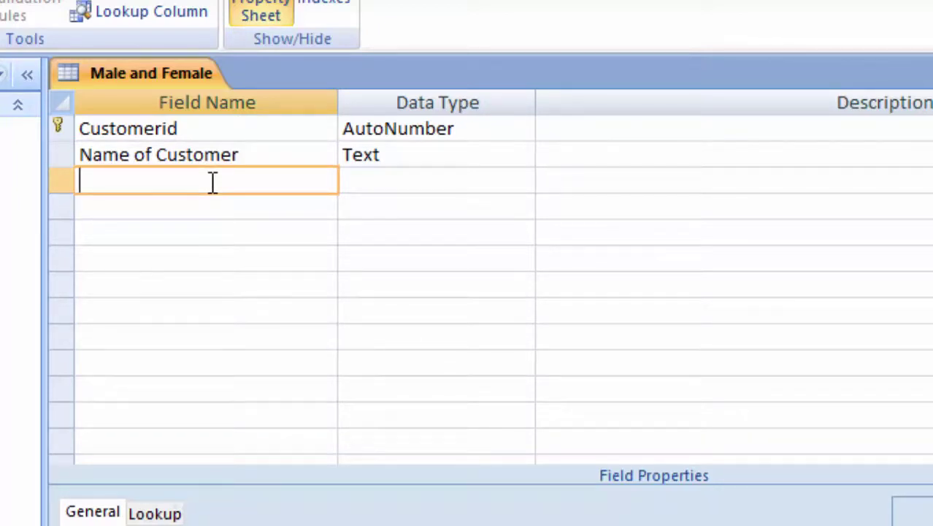
pyautogui.write('Gender')
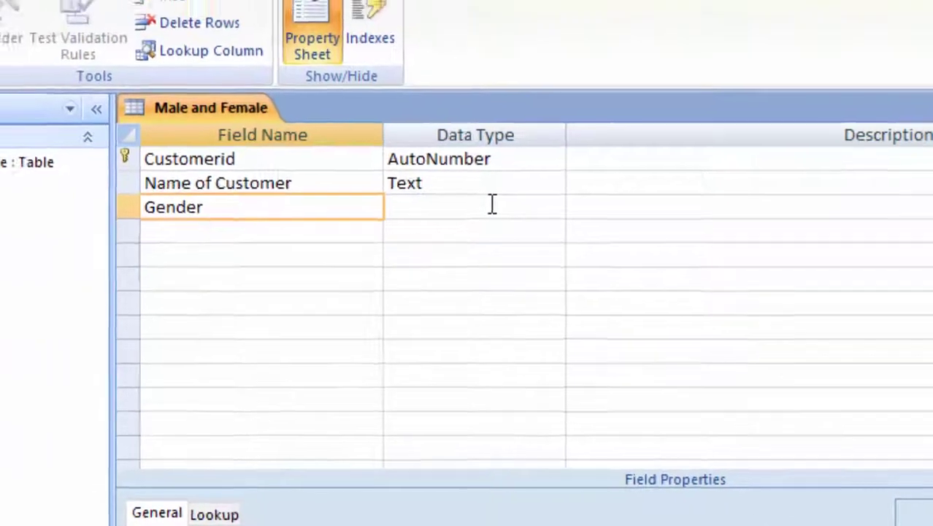
pyautogui.click(516, 191)
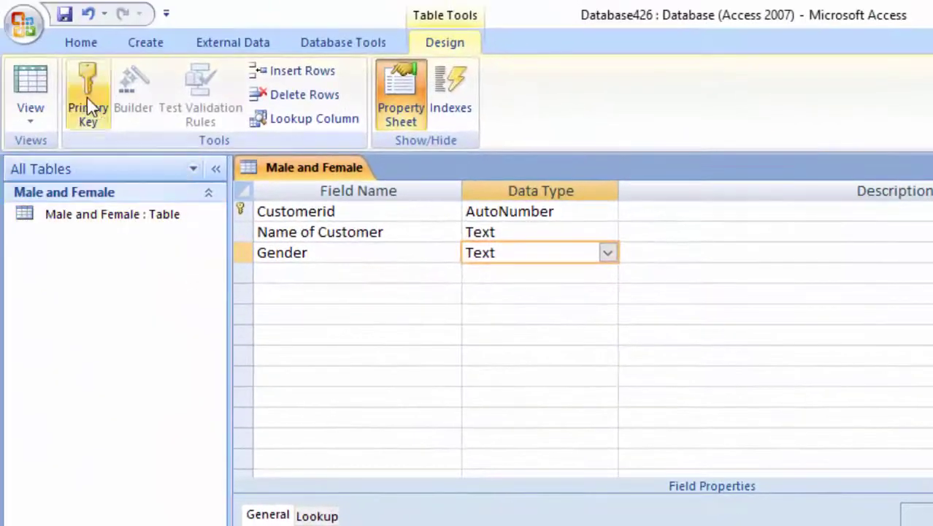
# - Save the design, switch to Datasheet view and autofit the Name of Customer column
pyautogui.click(22, 77)
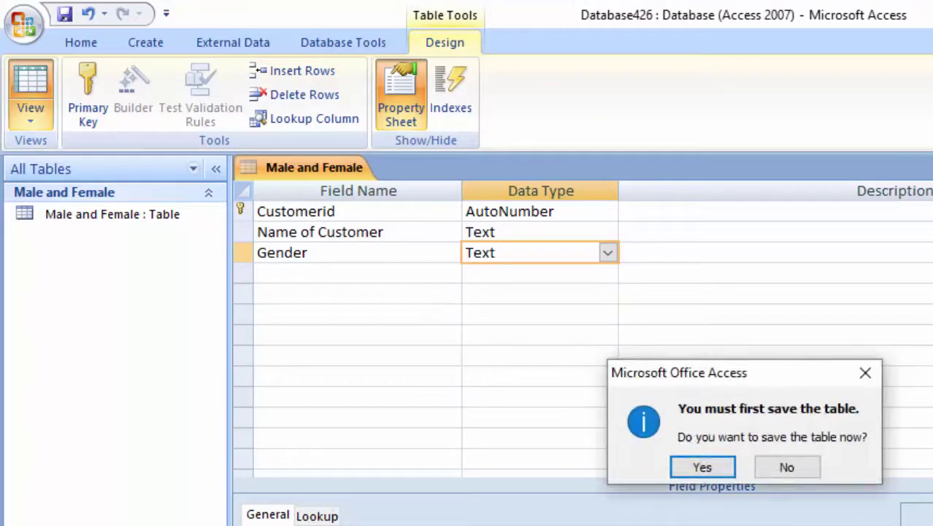
pyautogui.click(702, 466)
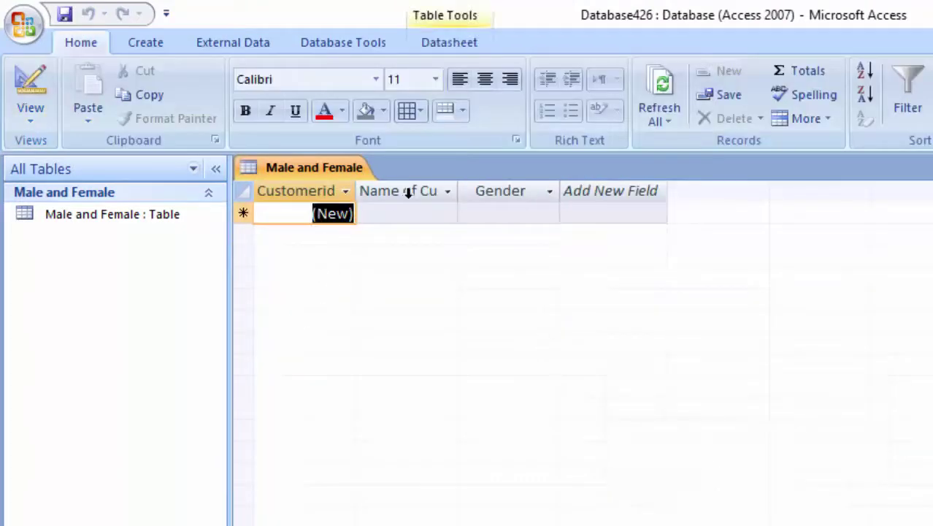
pyautogui.doubleClick(457, 191)
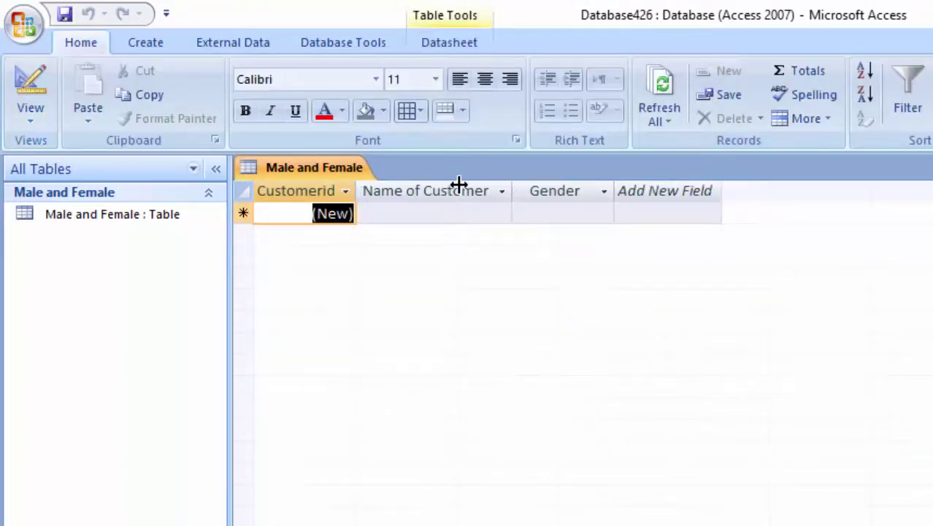
pyautogui.click(406, 219)
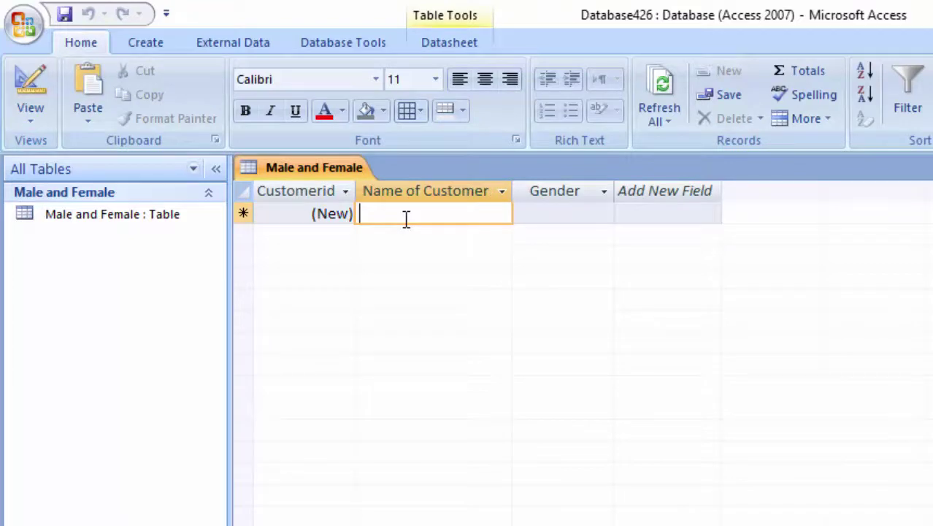
# - Enter customers Mohan with Gender M and Radha with Gender F
pyautogui.write('Mo')
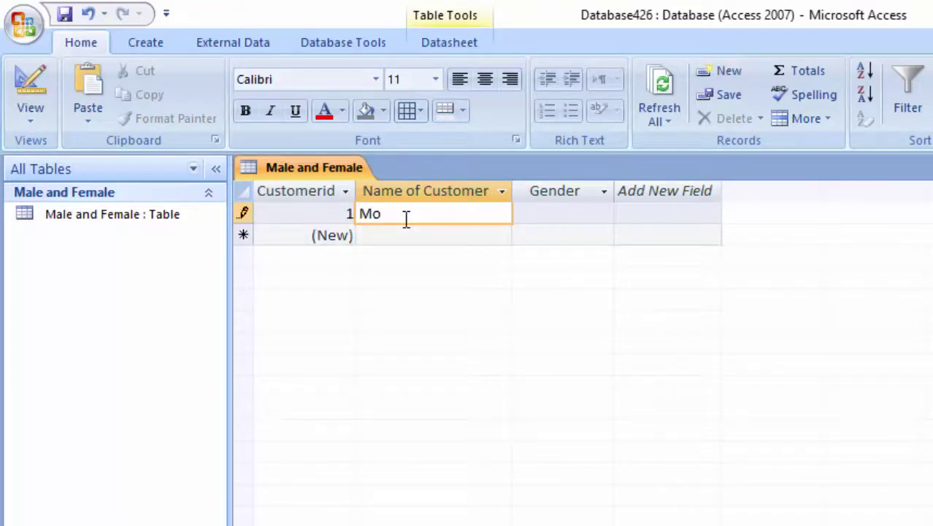
pyautogui.write('han')
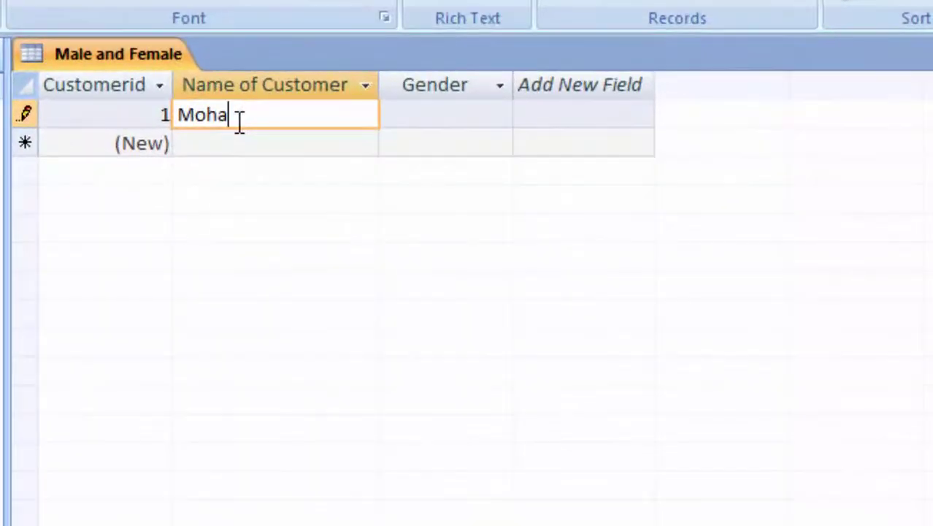
pyautogui.press('Tab')
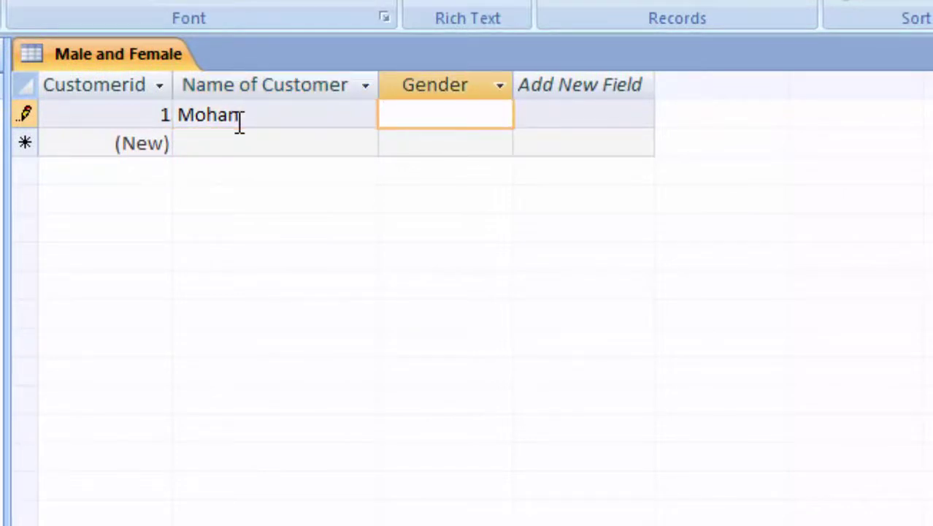
pyautogui.write('M')
pyautogui.press('Tab')
pyautogui.press('Tab')
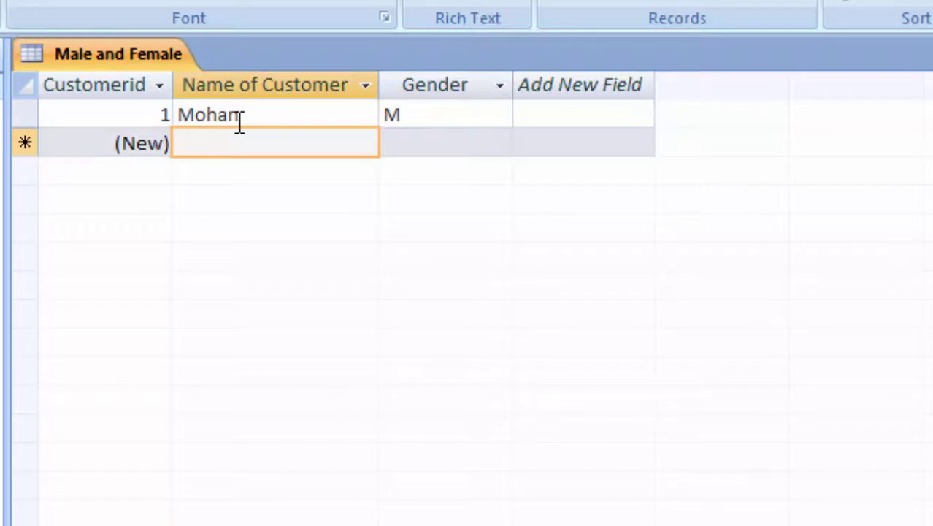
pyautogui.write('Radh')
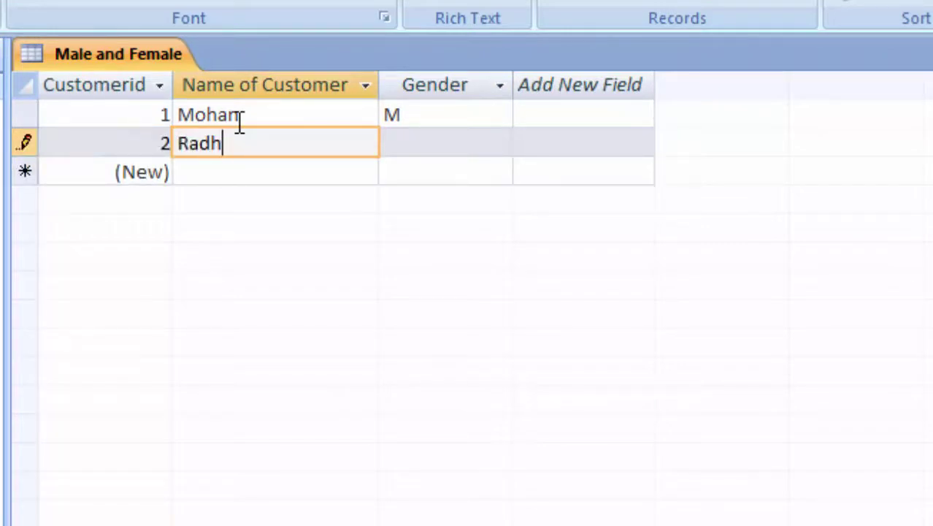
pyautogui.write('a')
pyautogui.press('Tab')
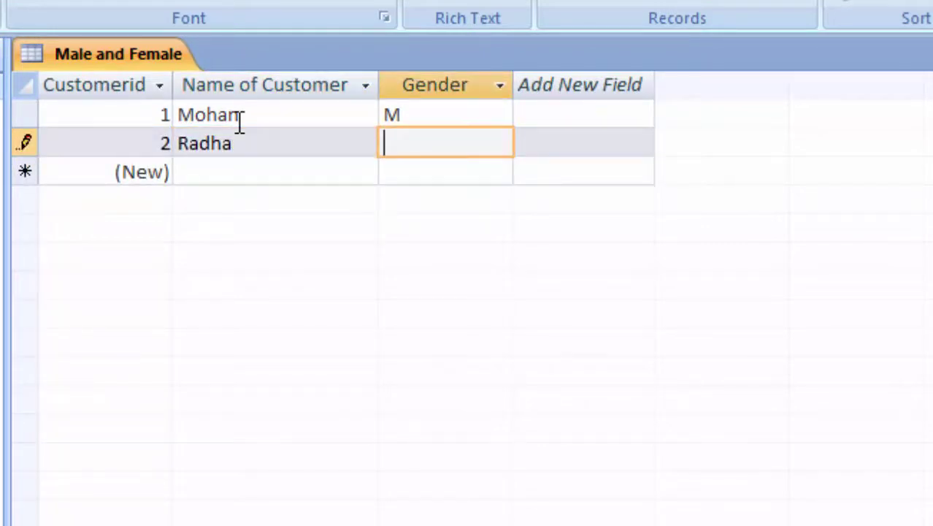
pyautogui.write('F')
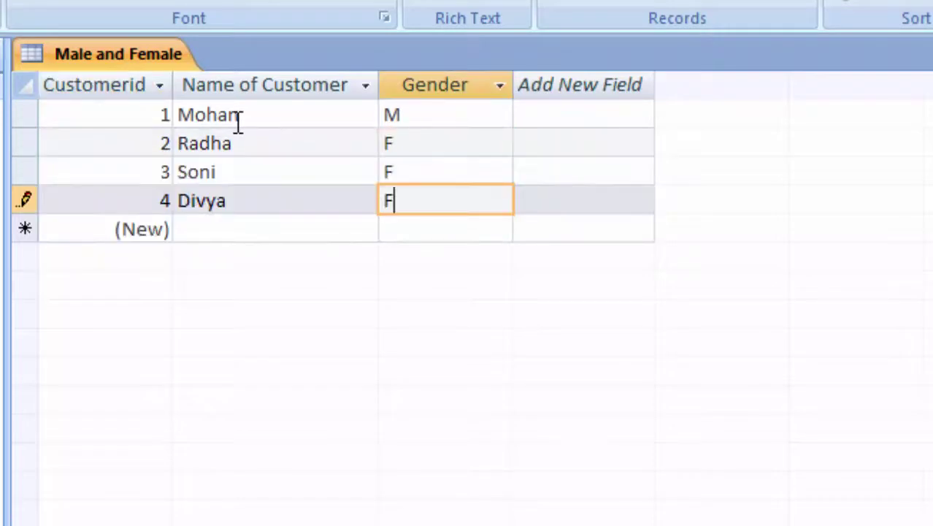
pyautogui.press('Tab')
pyautogui.press('Tab')
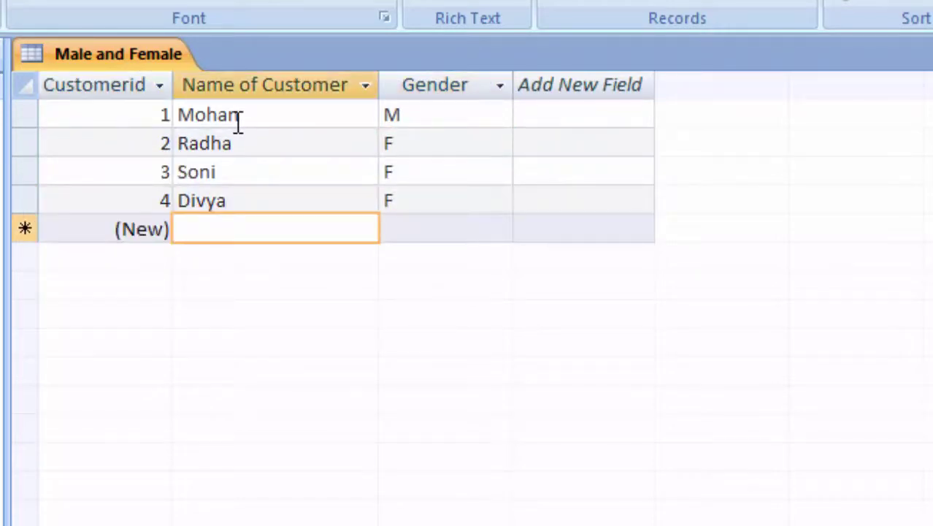
# - Enter Pragya and the remaining customer records, then save the table
pyautogui.write('P')
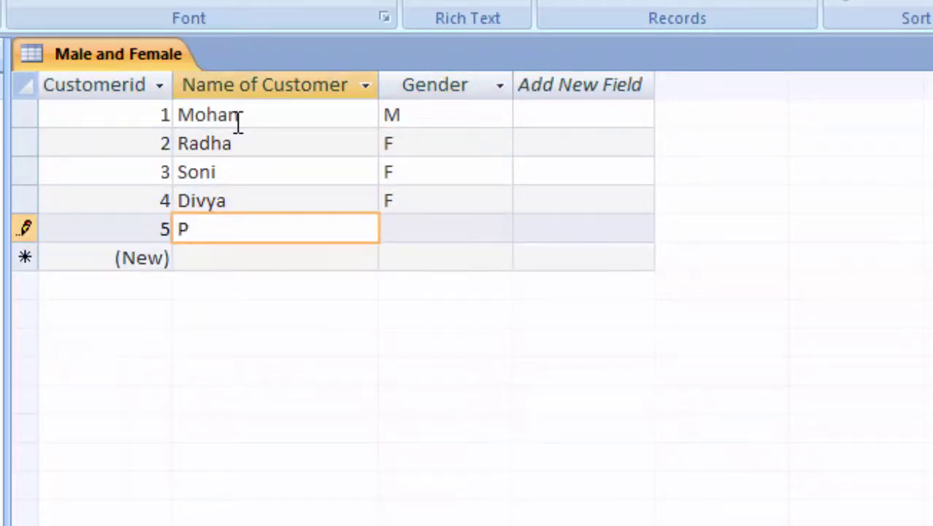
pyautogui.write('ragya')
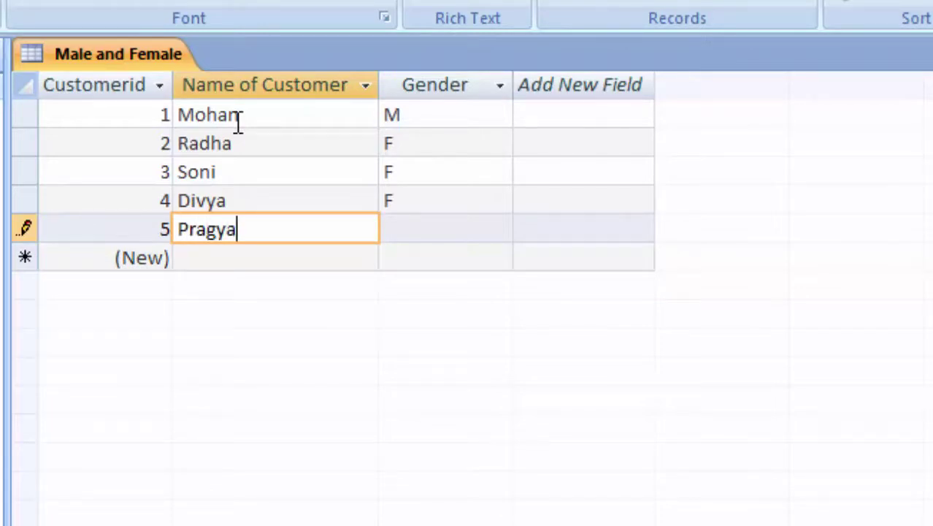
pyautogui.press('Tab')
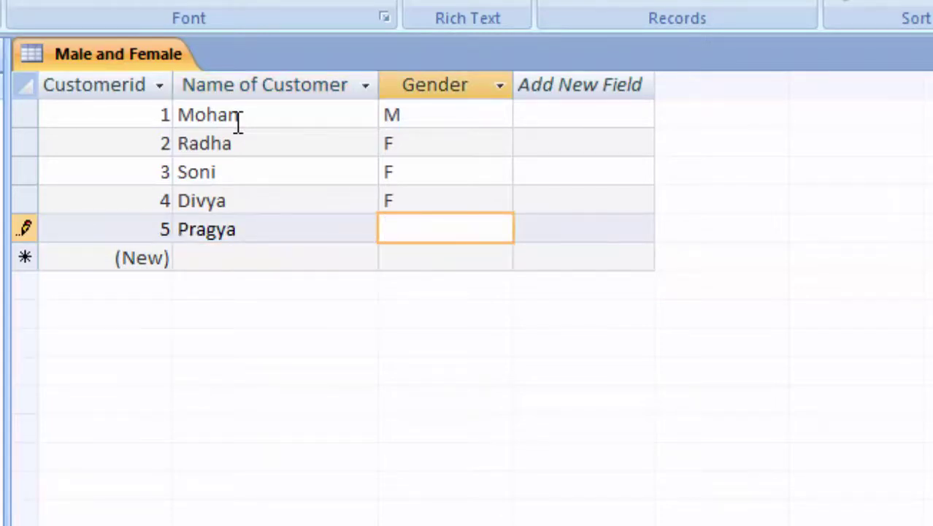
pyautogui.write('F')
pyautogui.press('Tab')
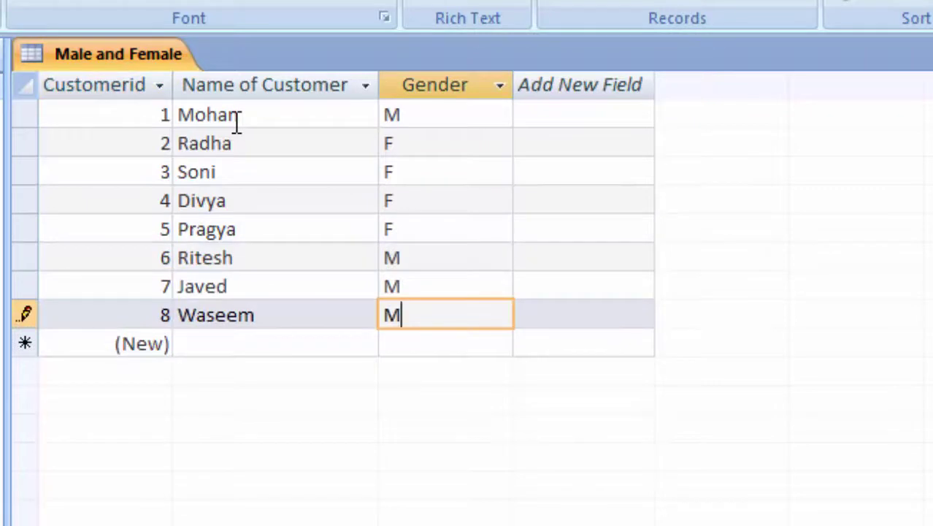
pyautogui.press('Tab')
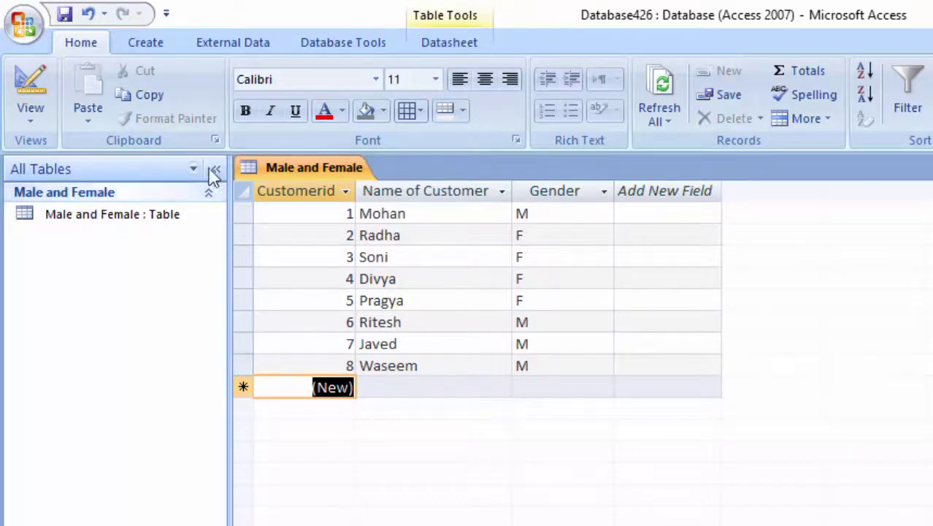
pyautogui.click(398, 386)
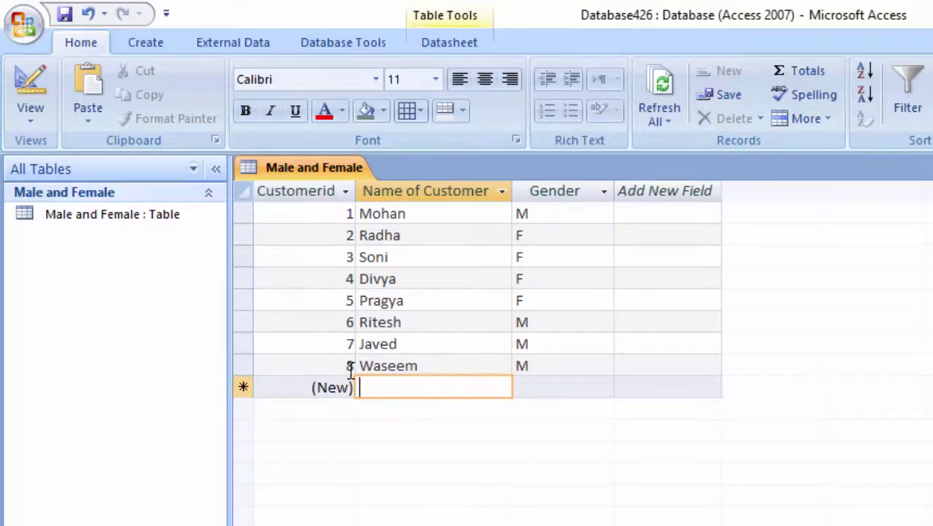
pyautogui.click(63, 12)
# - Start the Form Wizard and add all three table fields to the form
pyautogui.click(150, 44)
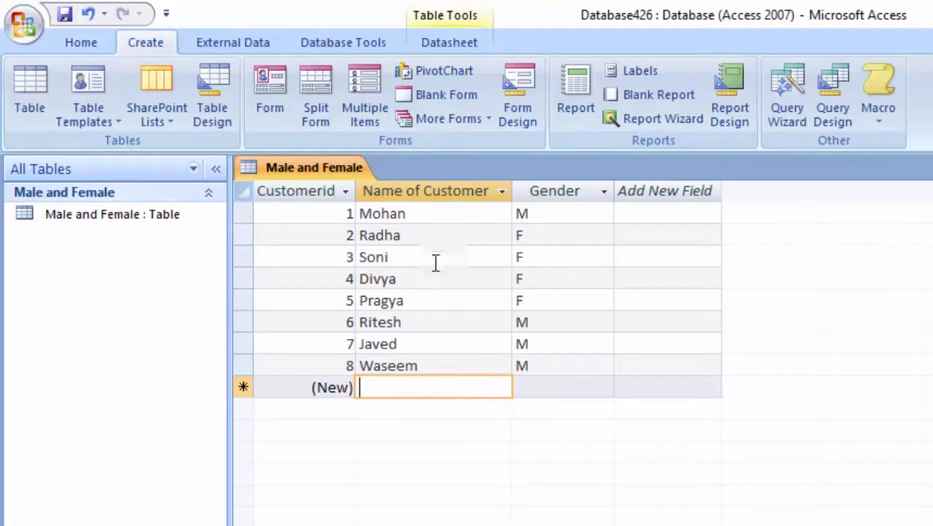
pyautogui.click(465, 119)
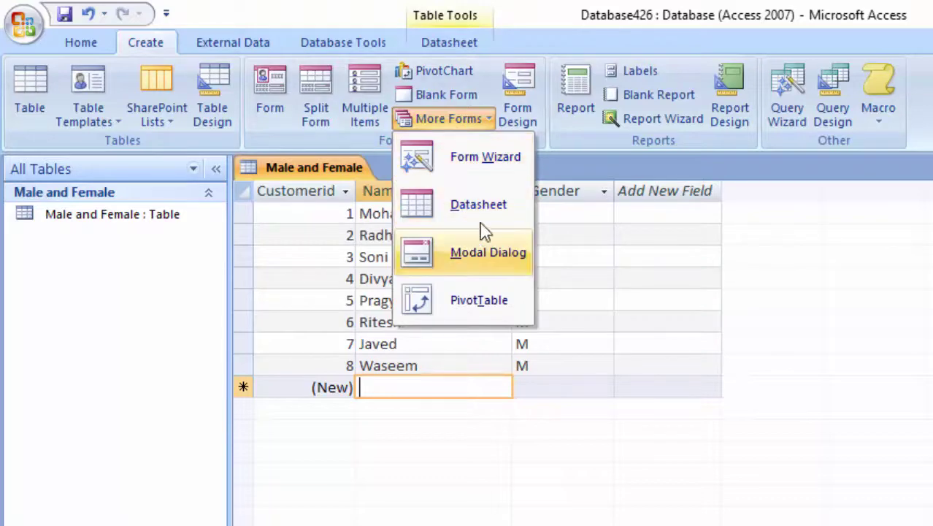
pyautogui.click(496, 170)
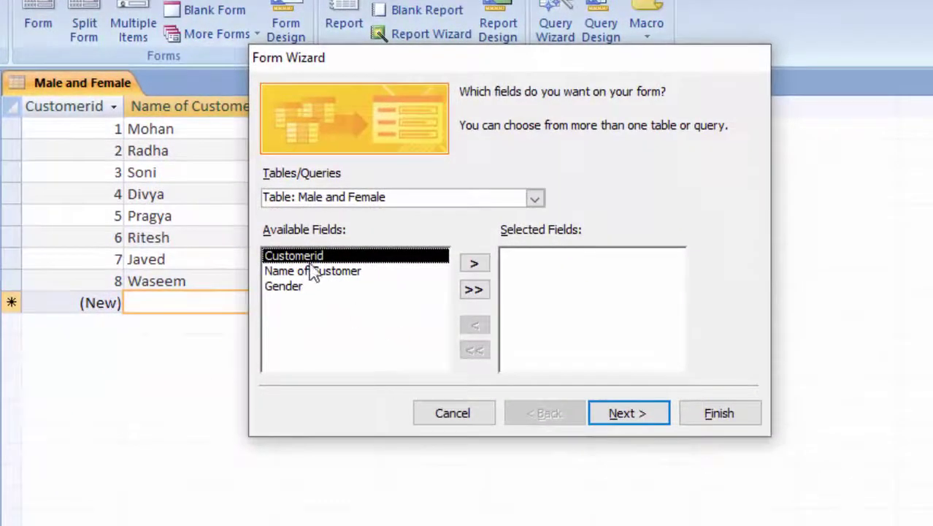
pyautogui.click(473, 290)
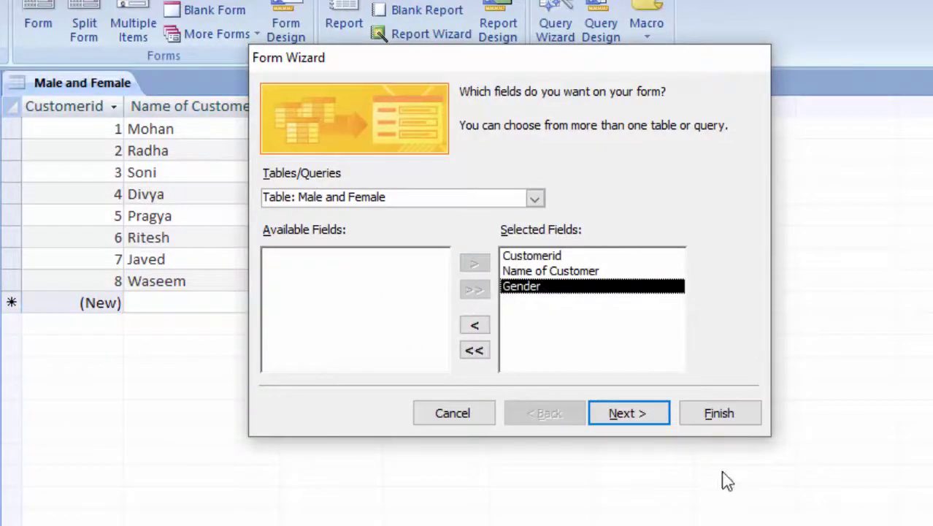
pyautogui.click(641, 425)
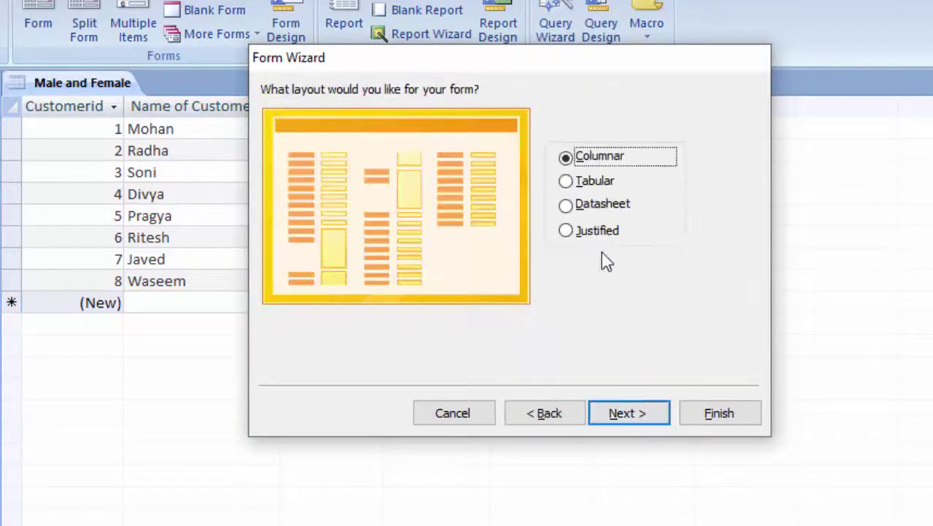
# - Choose Tabular layout and Metro style, and opt to modify the form's design
pyautogui.click(569, 182)
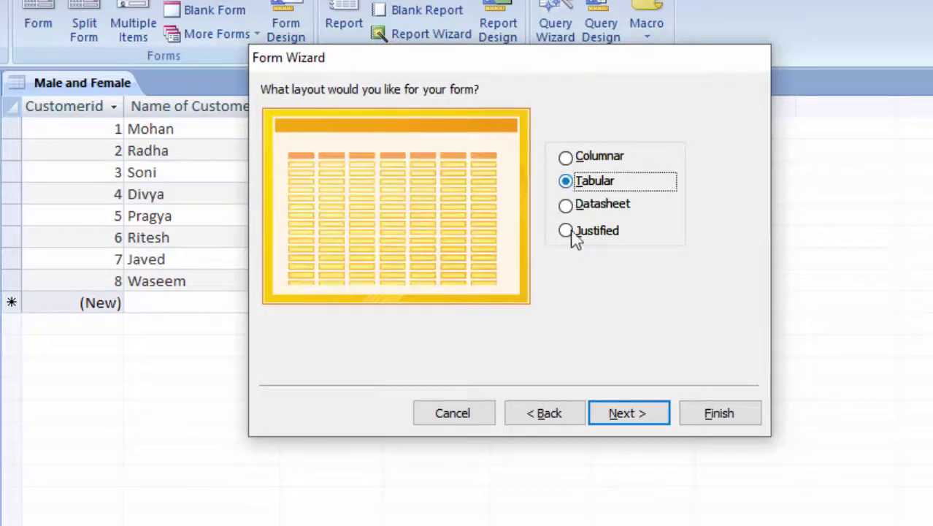
pyautogui.click(625, 411)
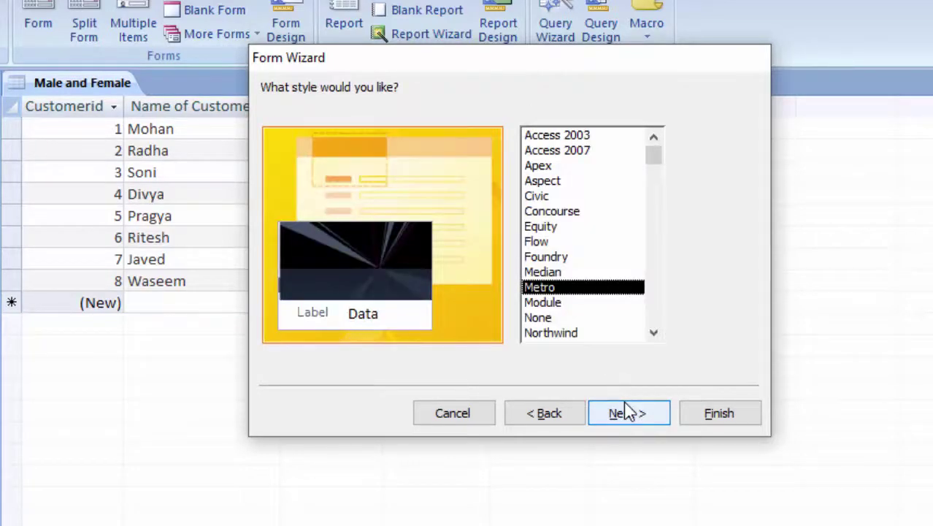
pyautogui.click(730, 414)
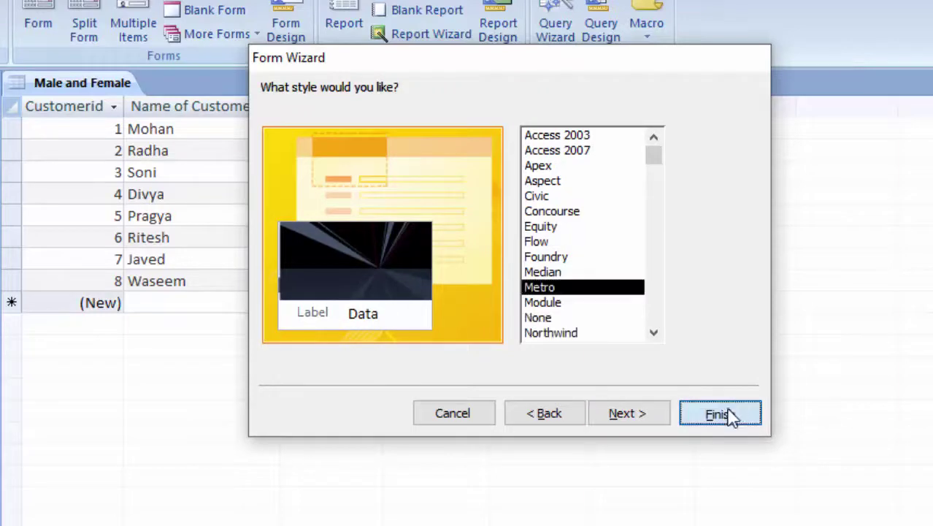
pyautogui.click(620, 427)
pyautogui.click(549, 300)
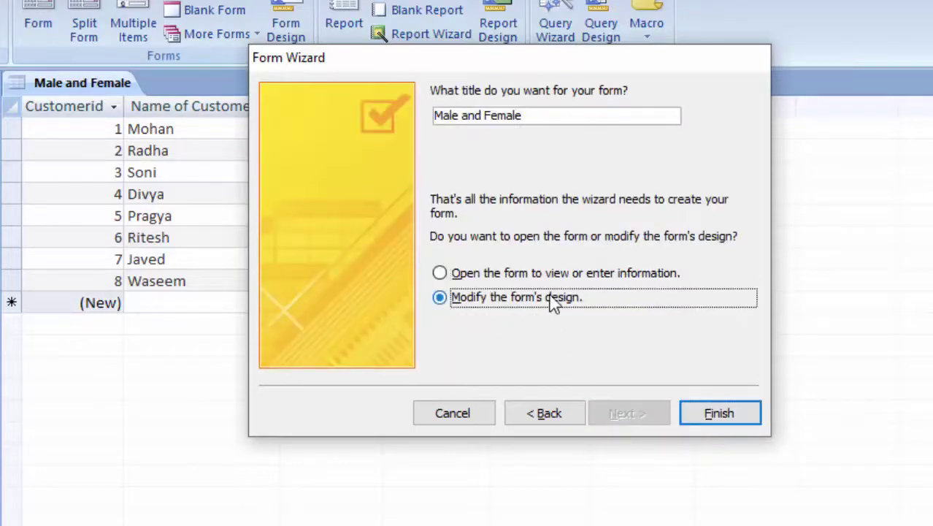
# - Finish the wizard and enlarge the Detail, Form Footer and Form Header sections
pyautogui.click(745, 413)
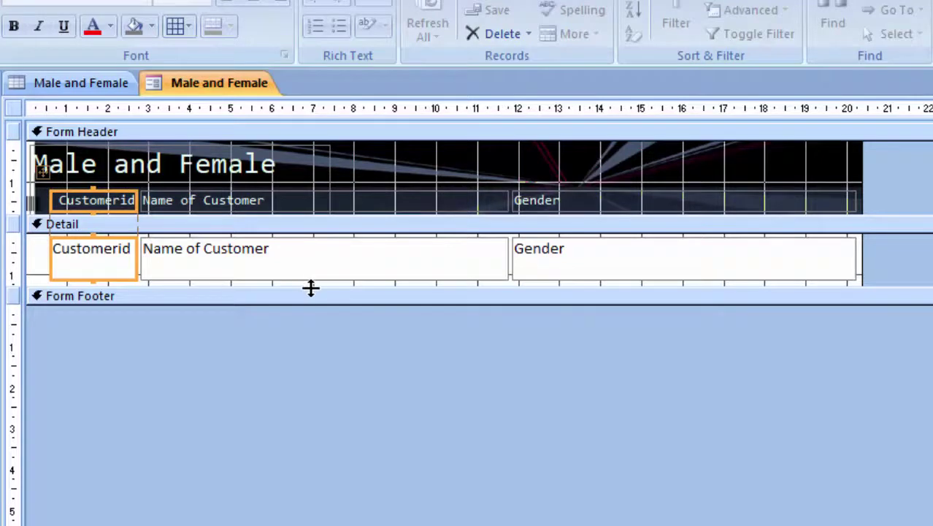
pyautogui.moveTo(310, 291); pyautogui.dragTo(311, 346)
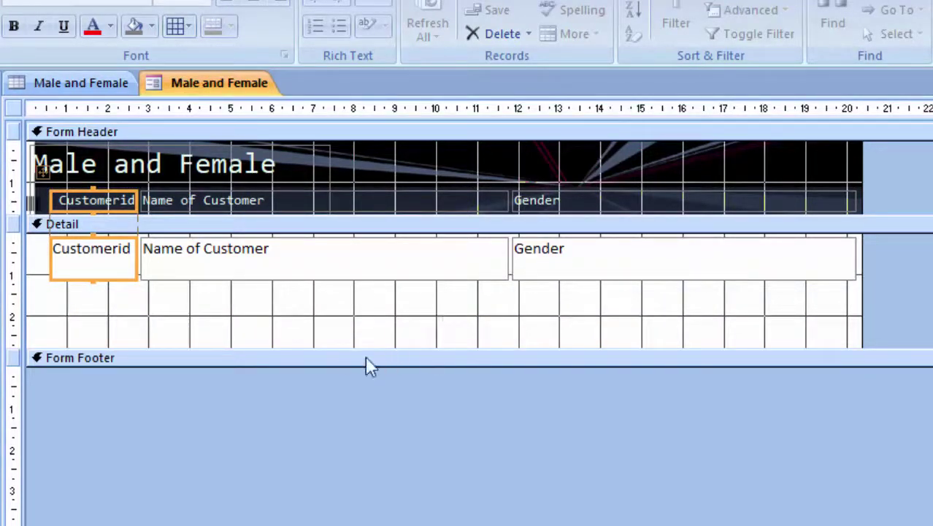
pyautogui.moveTo(336, 364); pyautogui.dragTo(342, 463)
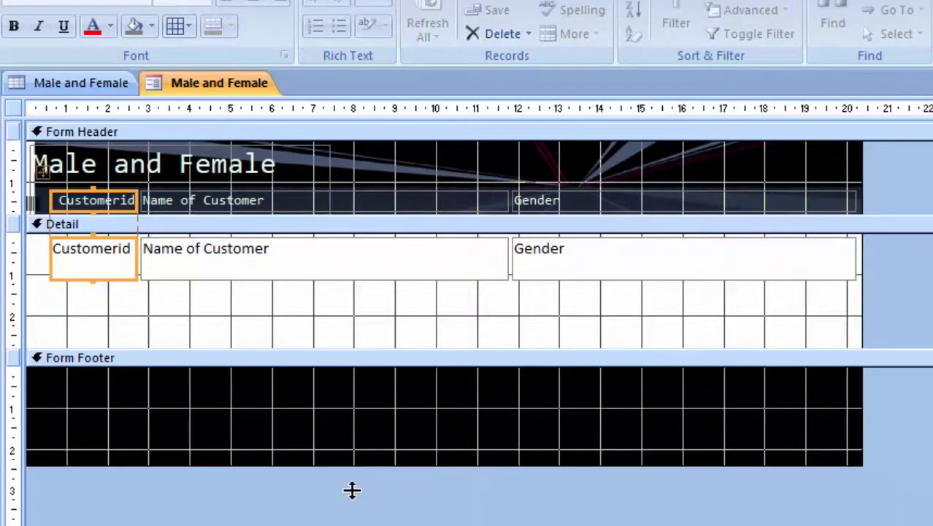
pyautogui.moveTo(352, 490); pyautogui.dragTo(352, 494)
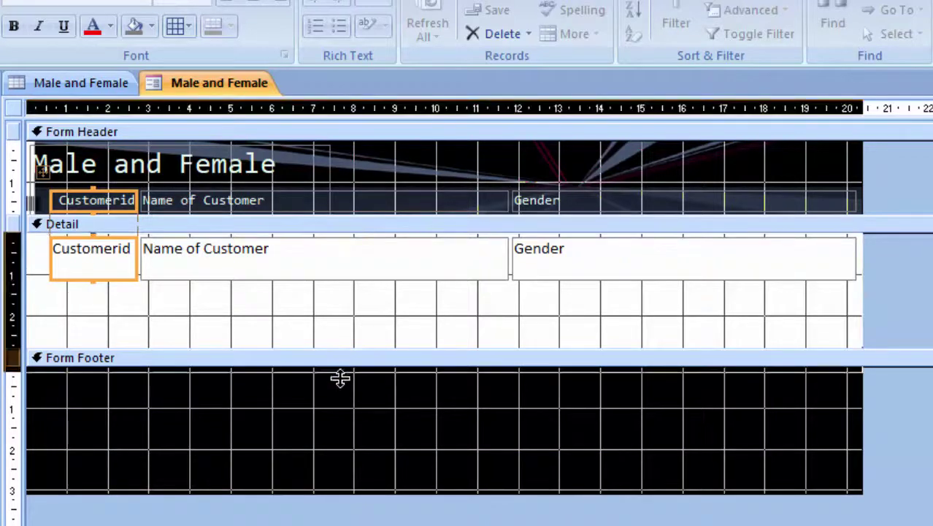
pyautogui.moveTo(339, 349); pyautogui.dragTo(345, 422)
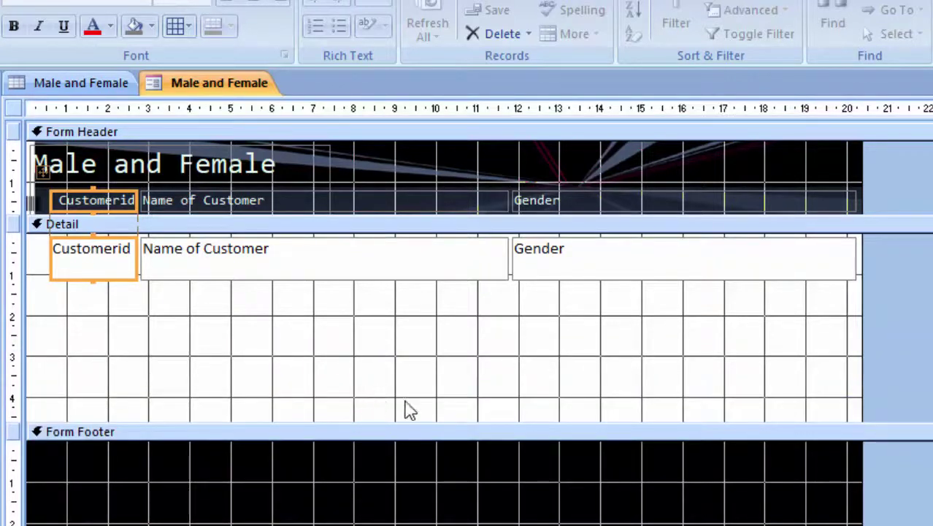
pyautogui.click(328, 214)
pyautogui.moveTo(328, 214); pyautogui.dragTo(328, 239)
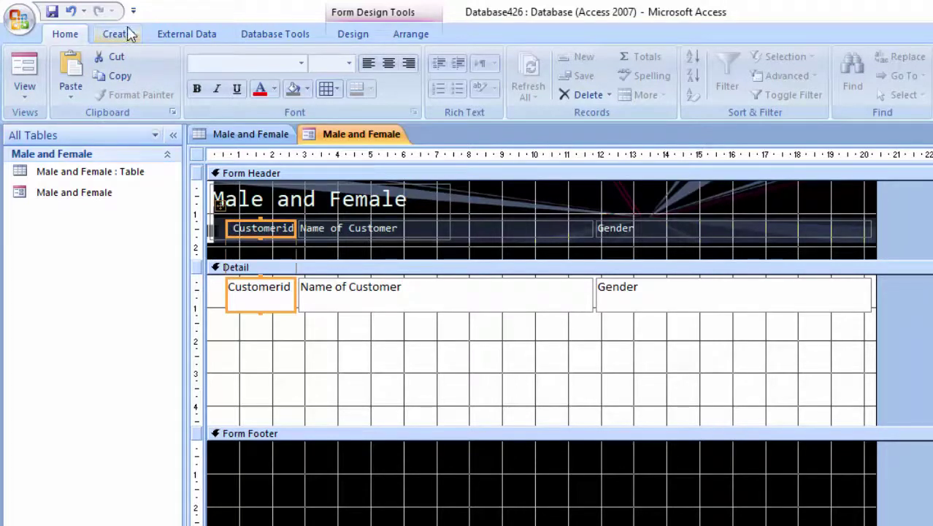
# - Draw an unbound text box in the Form Footer and caption its label Female
pyautogui.click(345, 34)
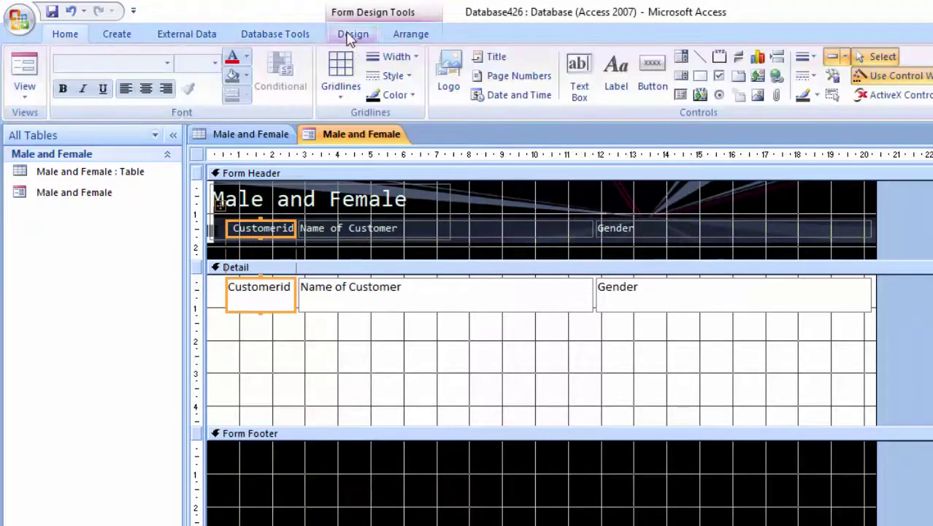
pyautogui.click(584, 74)
pyautogui.moveTo(488, 468); pyautogui.dragTo(577, 485)
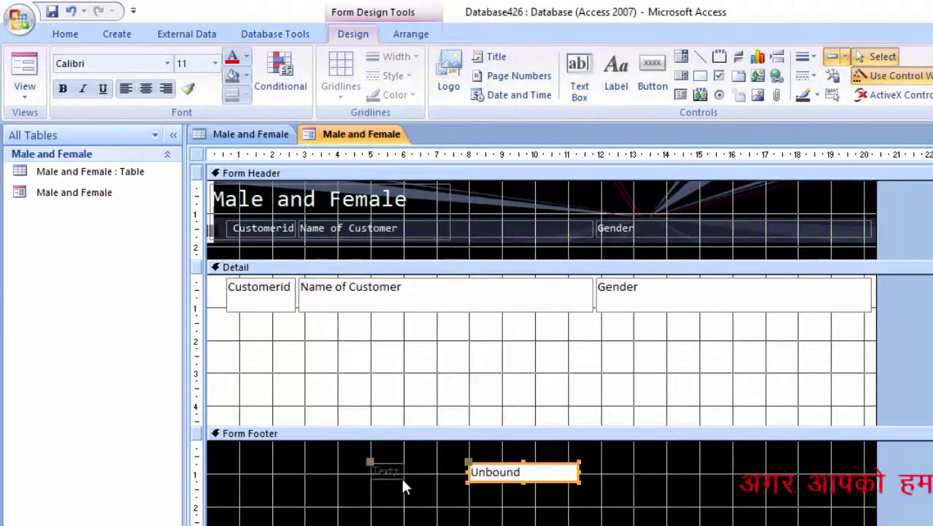
pyautogui.doubleClick(397, 475)
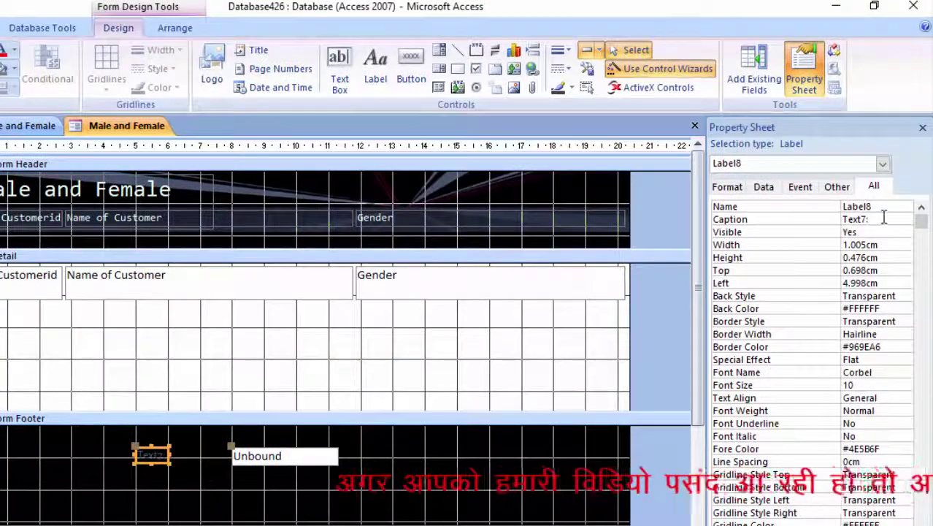
pyautogui.click(884, 217)
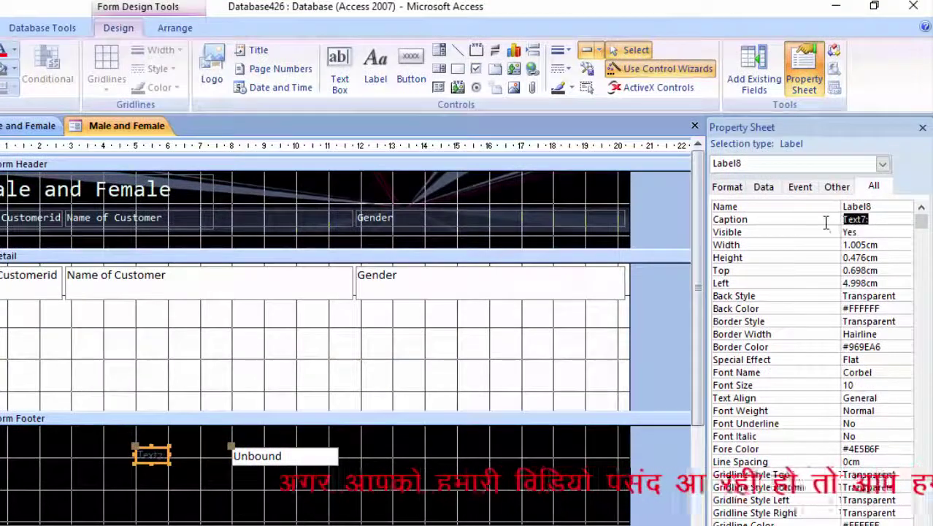
pyautogui.press('Delete')
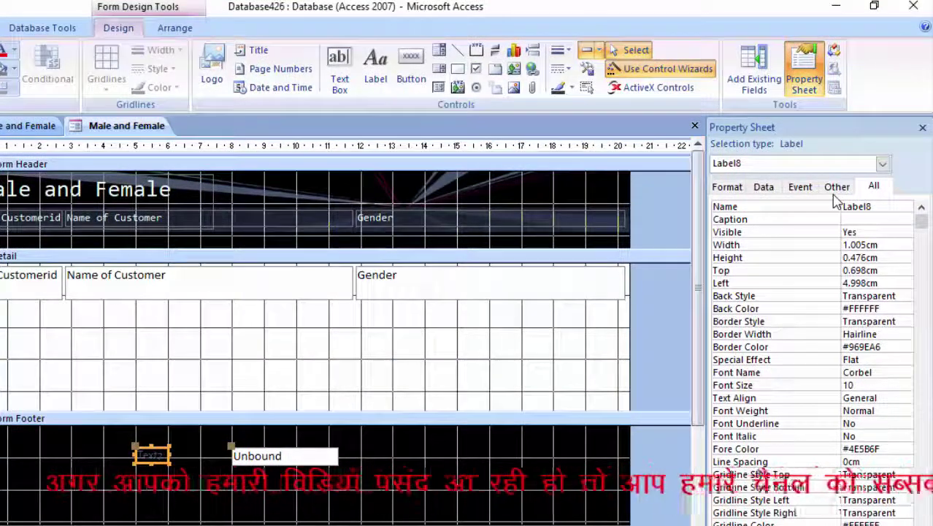
pyautogui.write('Female')
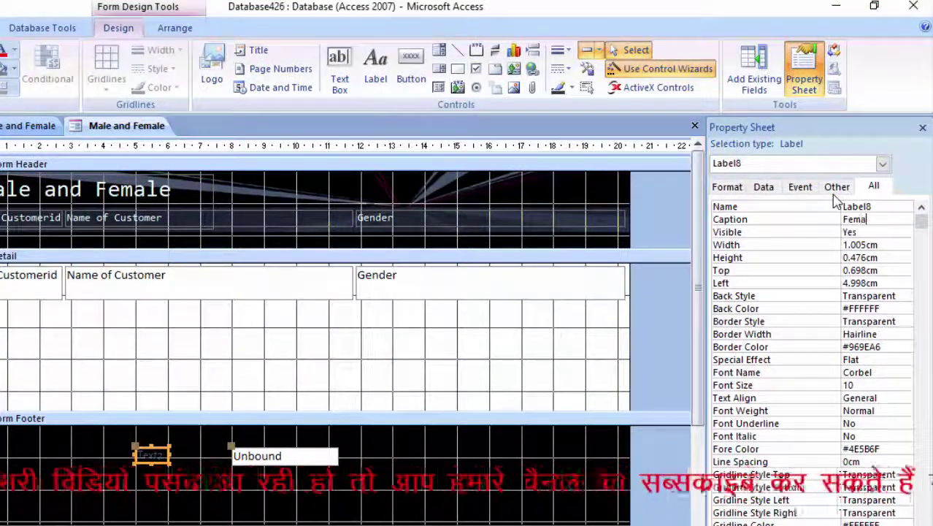
pyautogui.press('Return')
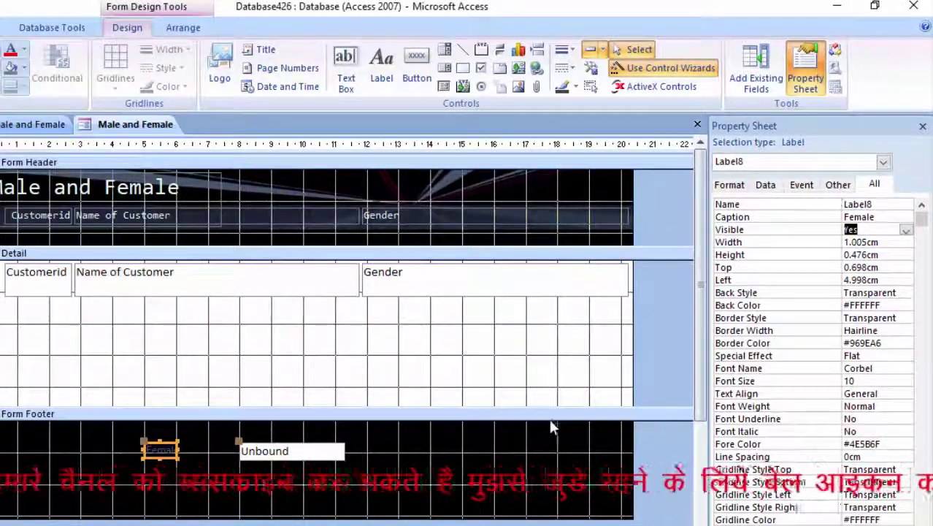
# - Copy the Female text box and paste a duplicate into the Form Footer
pyautogui.rightClick(295, 461)
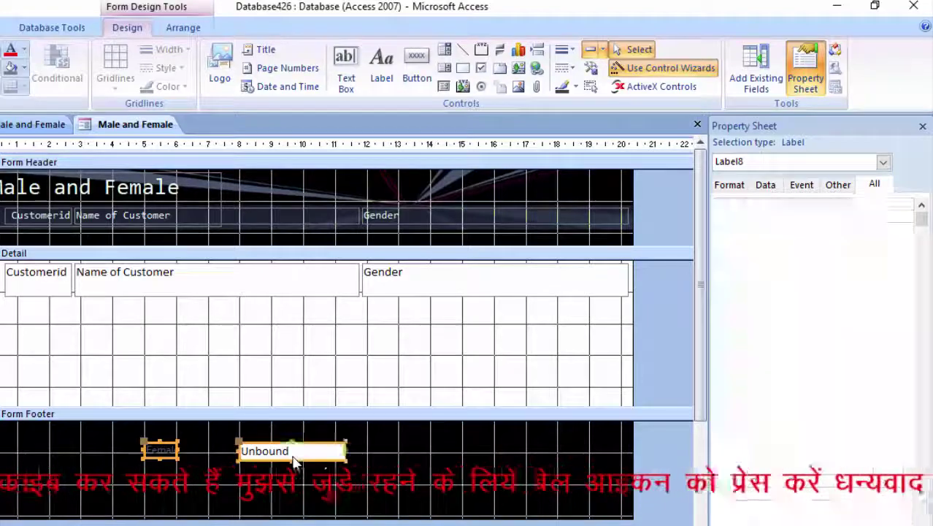
pyautogui.click(363, 186)
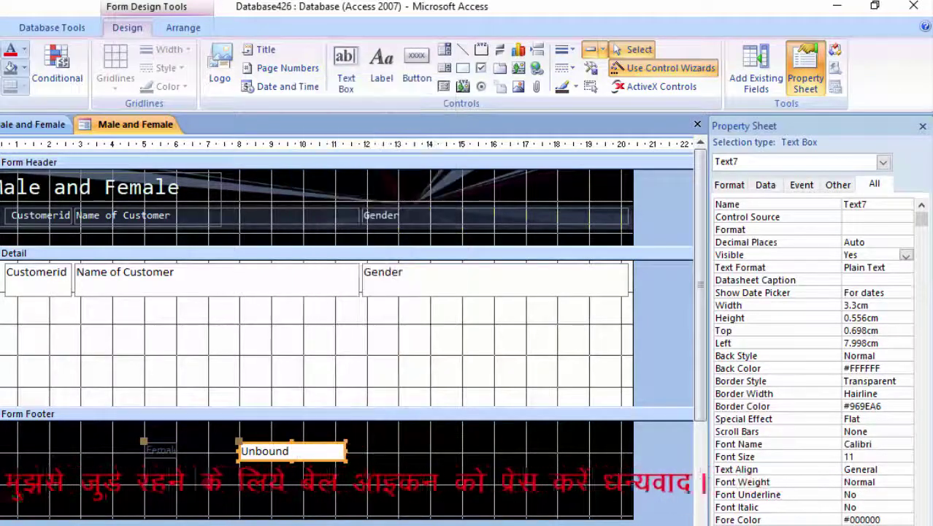
pyautogui.rightClick(283, 481)
pyautogui.click(322, 332)
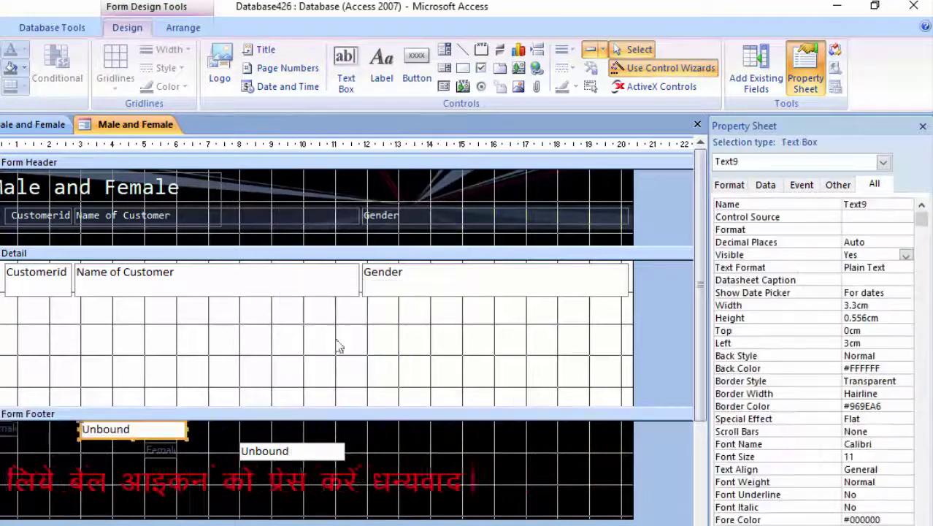
# - Move the pasted text box below the first and change its label caption to Male
pyautogui.moveTo(146, 438); pyautogui.dragTo(309, 491)
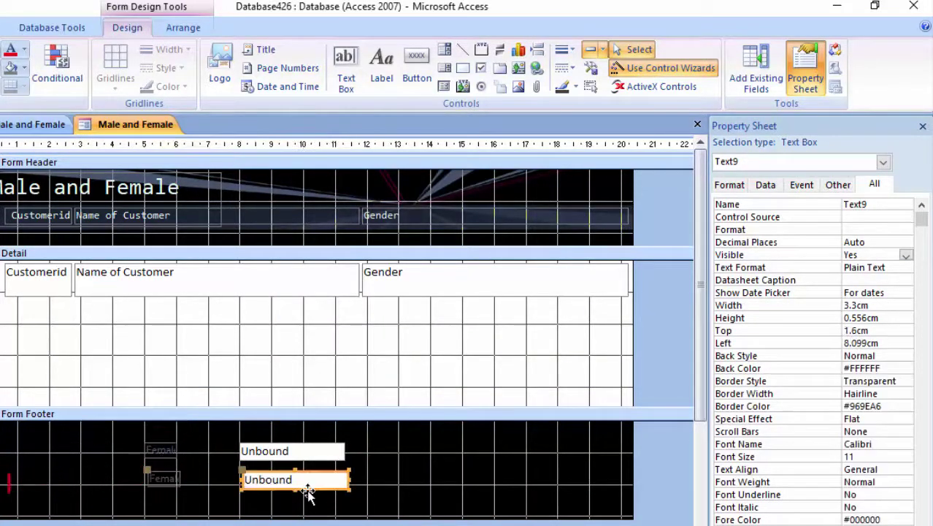
pyautogui.click(174, 484)
pyautogui.click(884, 216)
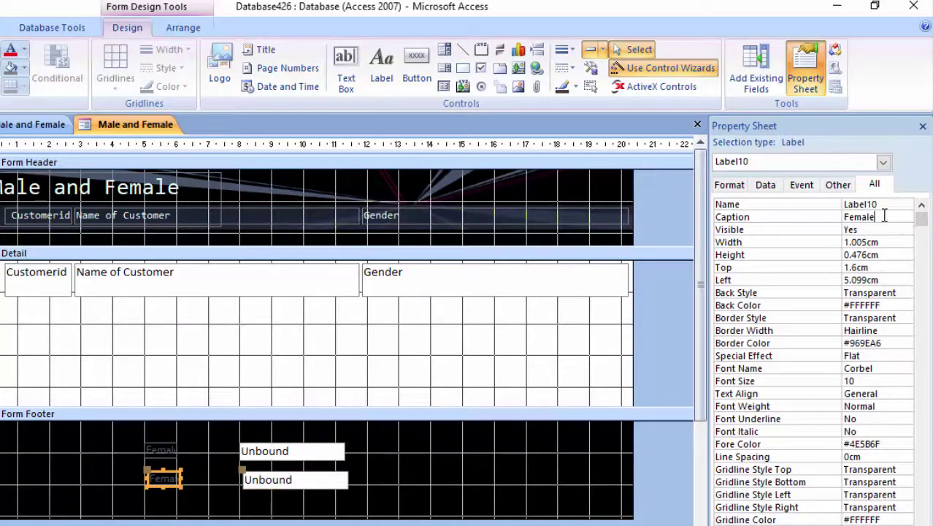
pyautogui.click(776, 217)
pyautogui.press('Delete')
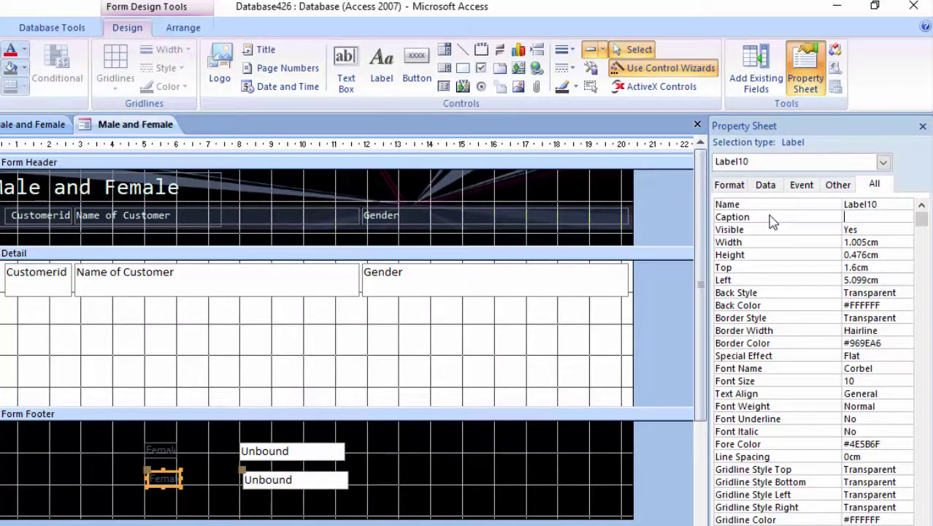
pyautogui.write('Male')
pyautogui.click(351, 503)
# - Select the upper footer text box and go to its Control Source property
pyautogui.click(302, 485)
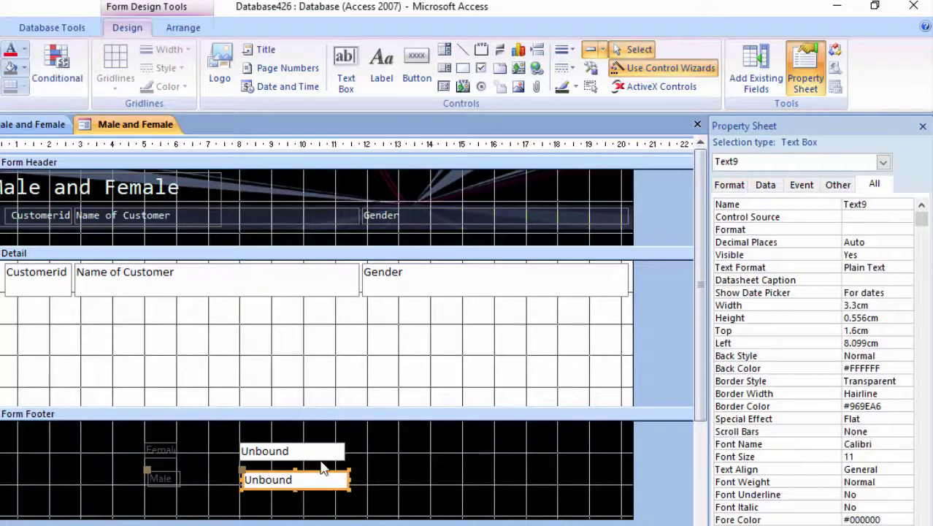
pyautogui.click(325, 454)
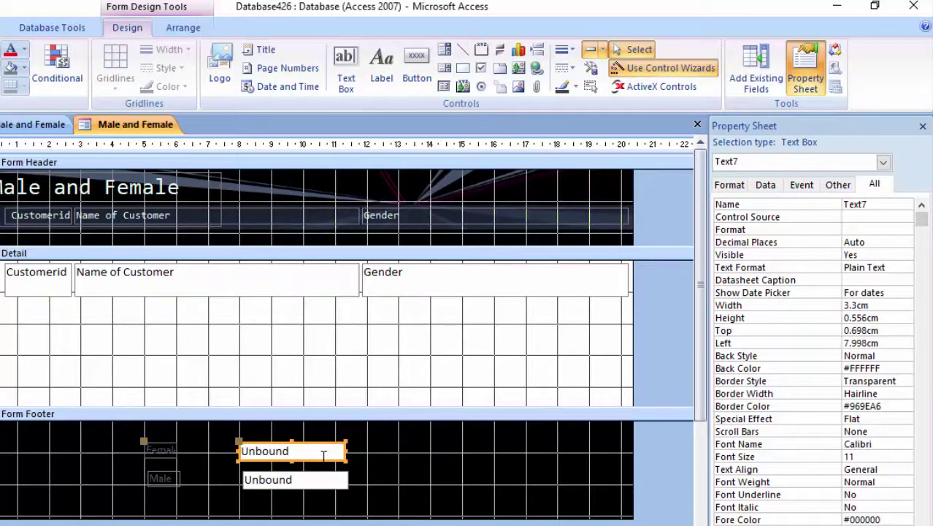
pyautogui.rightClick(323, 460)
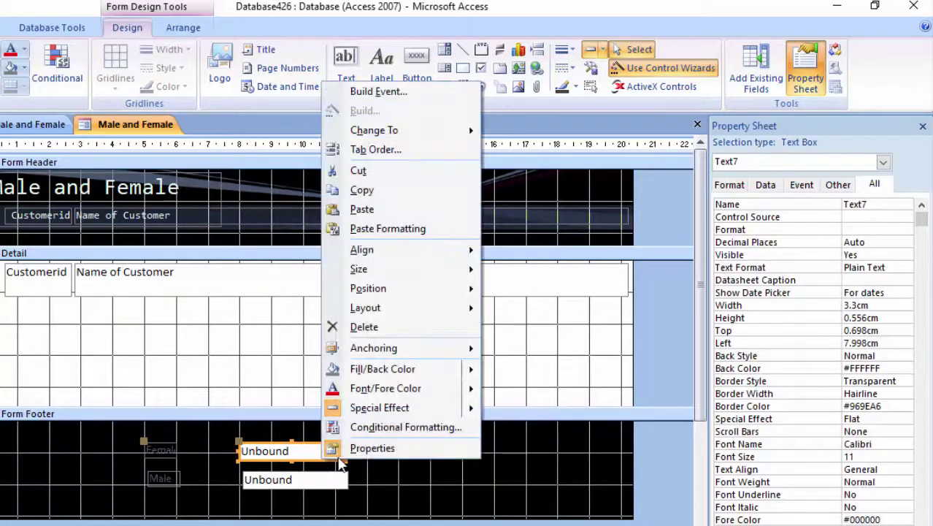
pyautogui.click(530, 515)
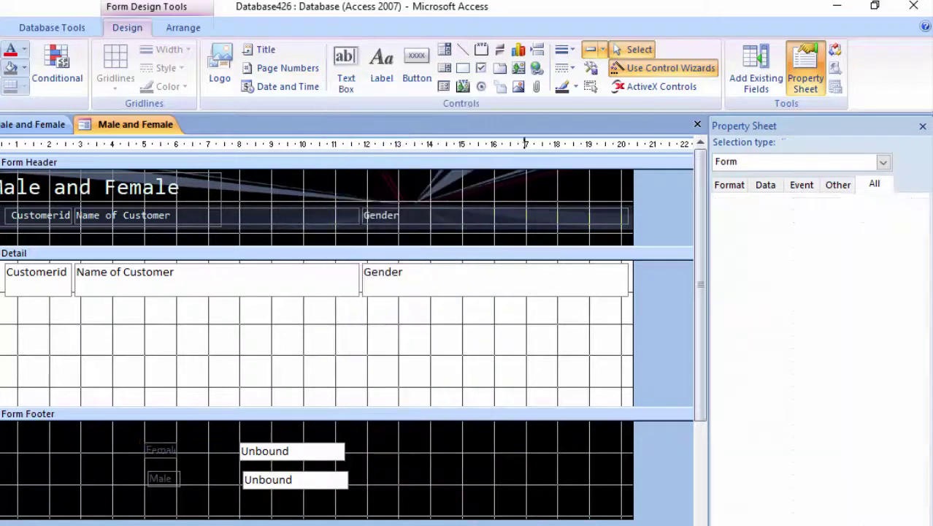
pyautogui.click(315, 457)
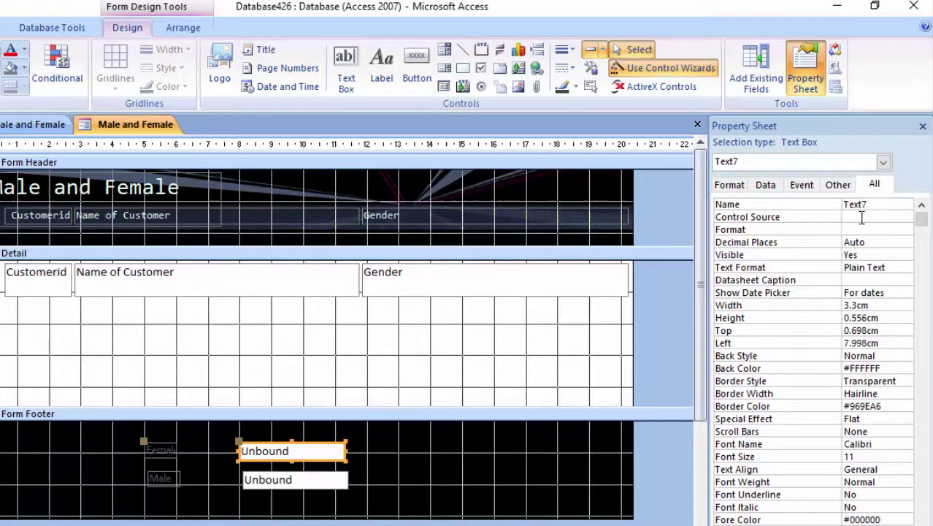
pyautogui.click(862, 217)
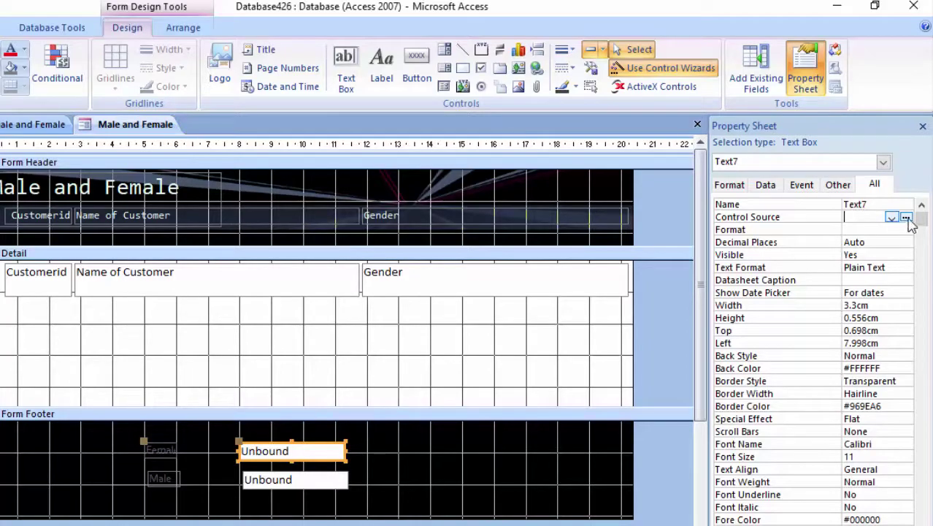
# - Give the upper footer box an Expression Builder count of female customers using Gender
pyautogui.click(905, 218)
pyautogui.write('=co')
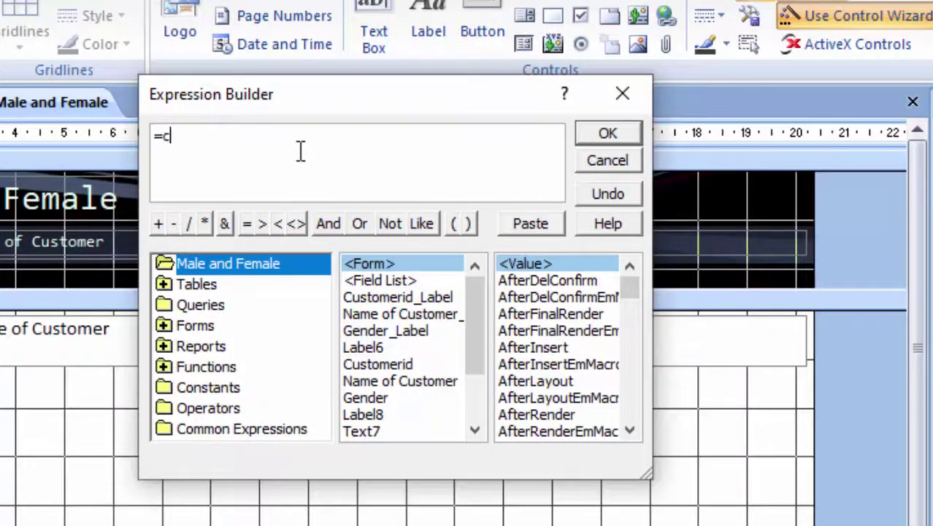
pyautogui.write('unt(iif(')
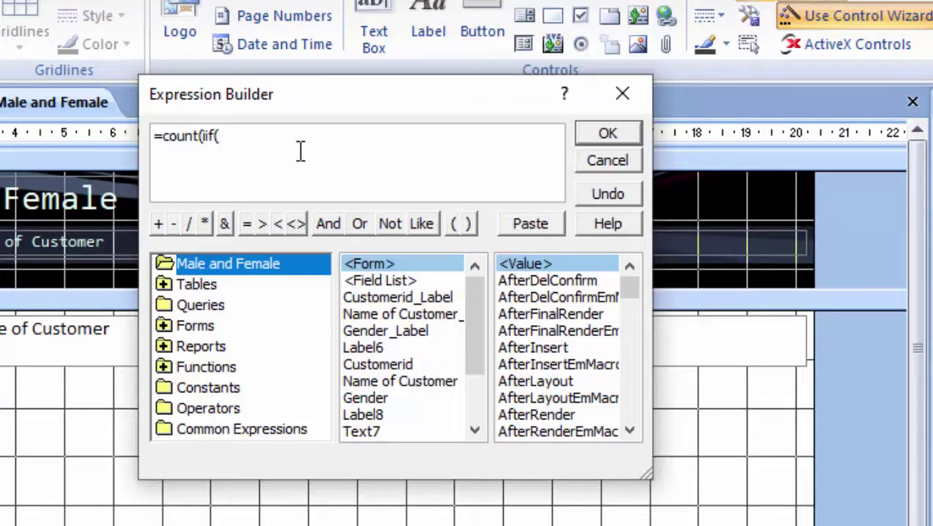
pyautogui.doubleClick(372, 399)
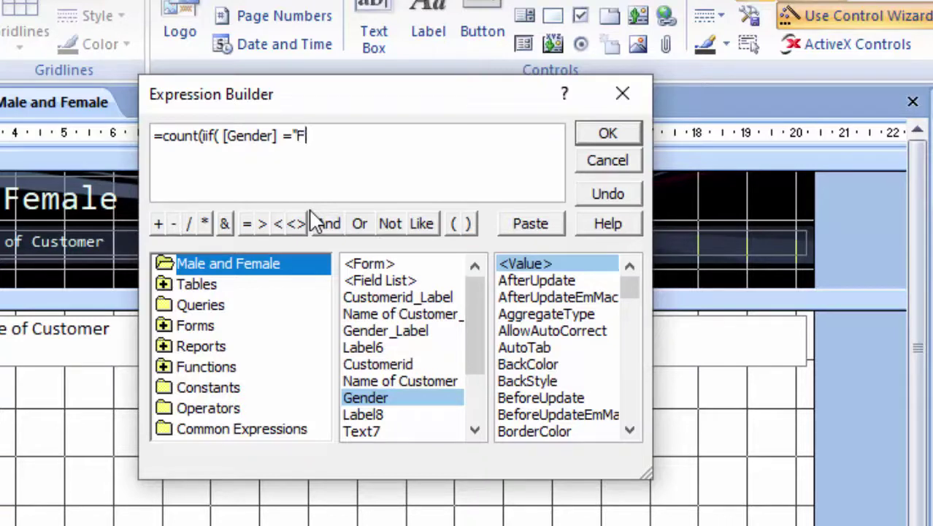
pyautogui.write('"')
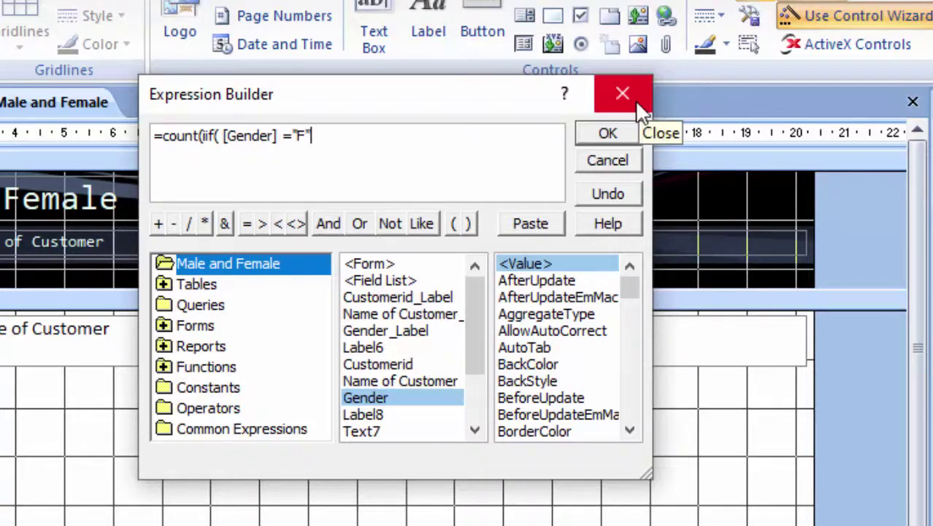
pyautogui.write('))')
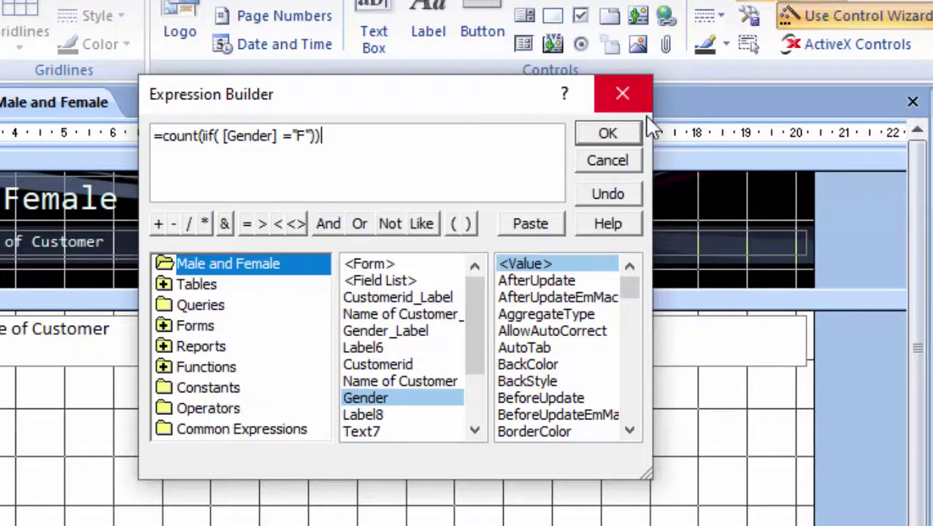
pyautogui.click(623, 135)
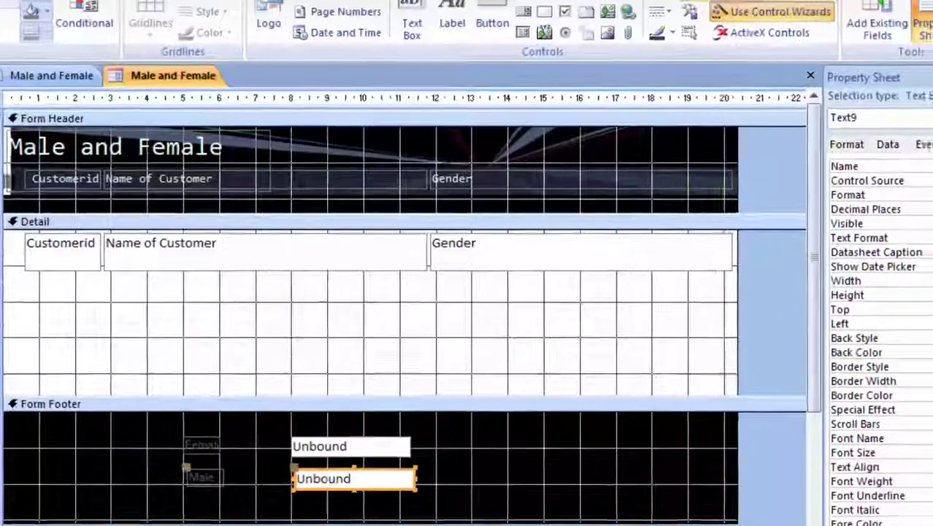
# - Set the lower box to =count(iif([Gender]="M",0)) to count male customers
pyautogui.click(929, 170)
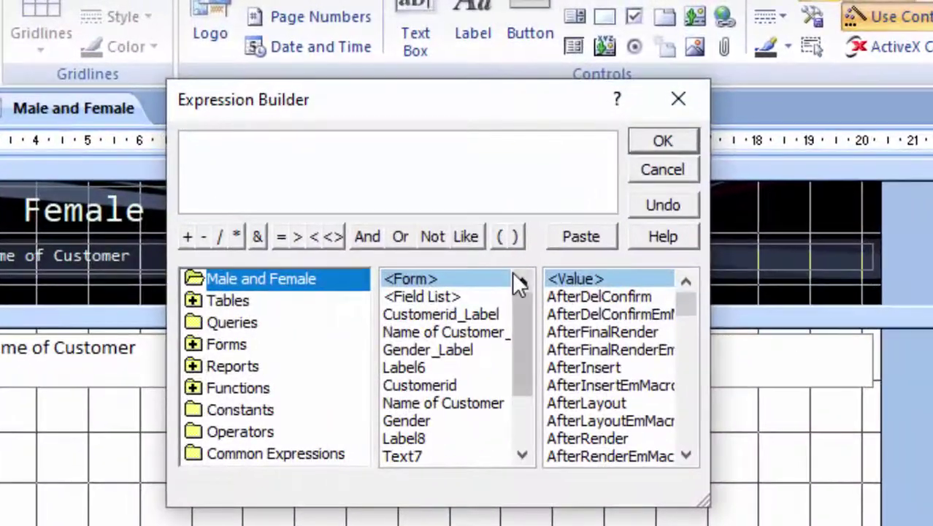
pyautogui.write('=co')
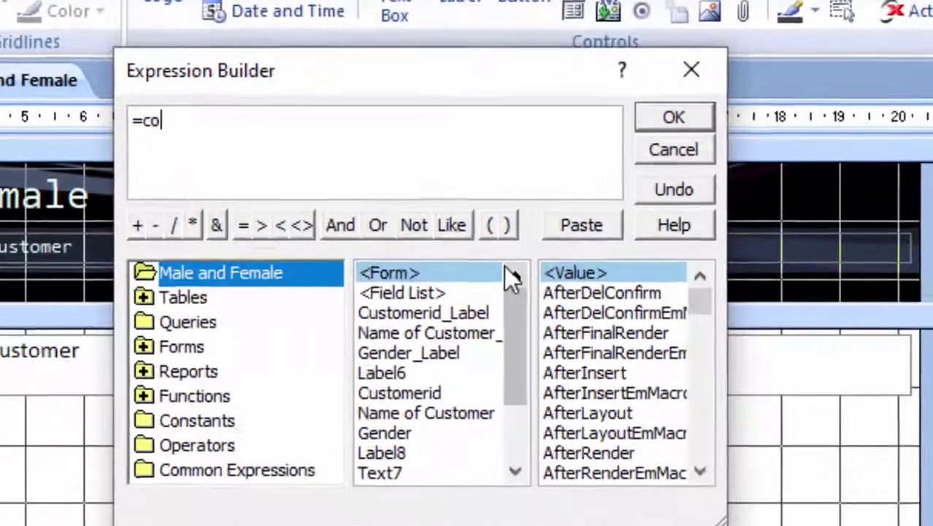
pyautogui.write('unt')
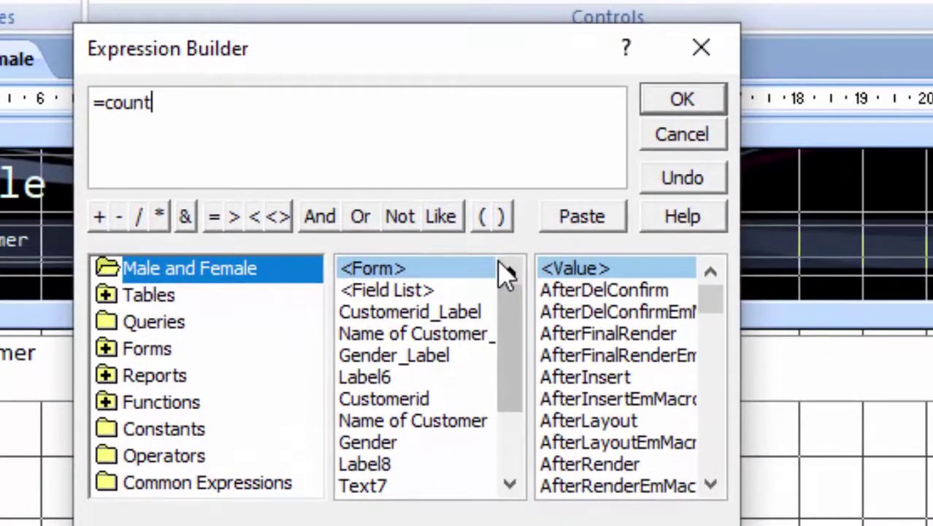
pyautogui.write('(iif(')
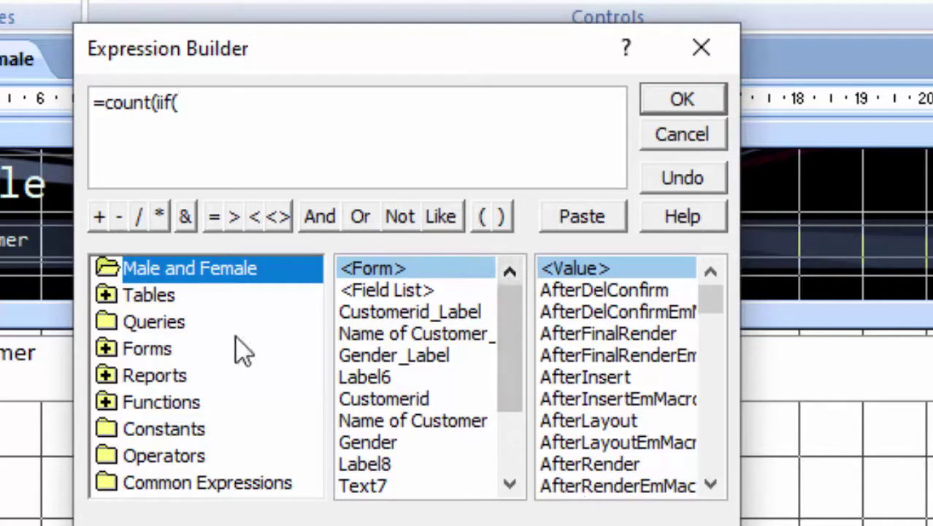
pyautogui.click(391, 443)
pyautogui.doubleClick(389, 440)
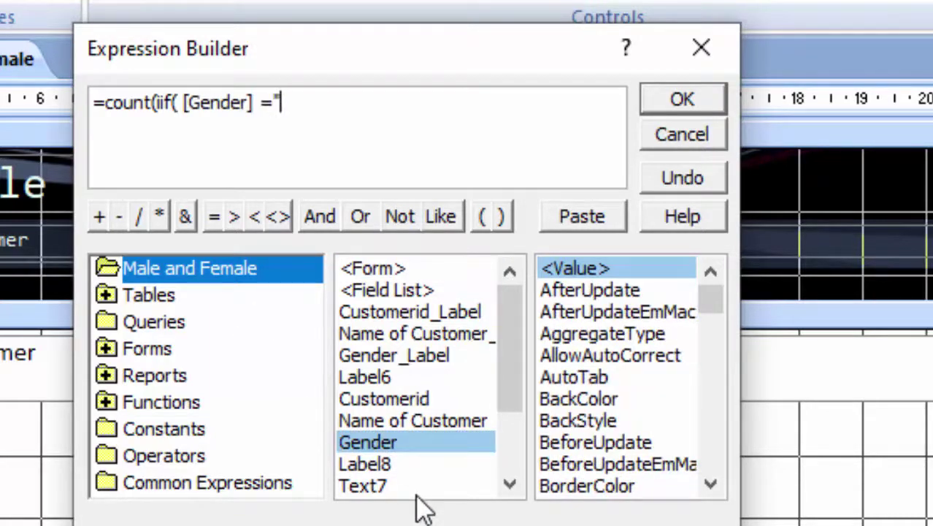
pyautogui.write('M",')
pyautogui.write('0))')
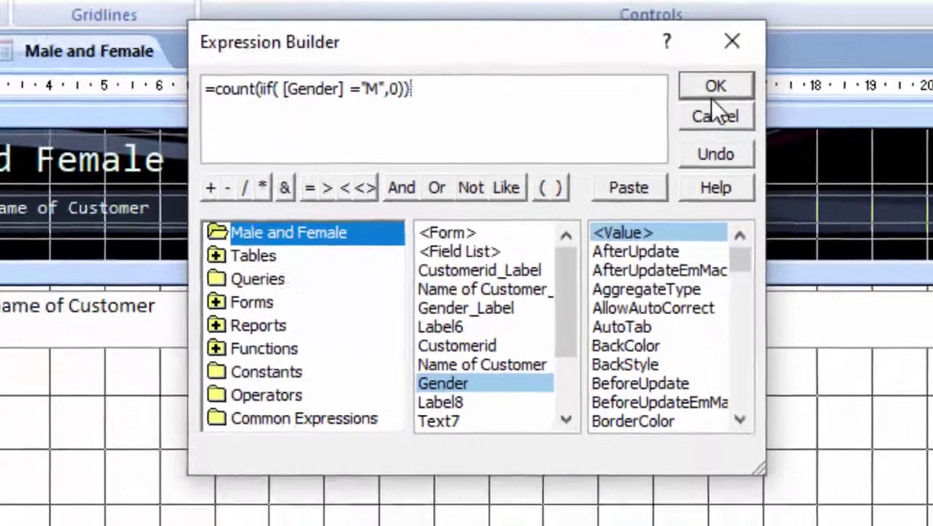
pyautogui.click(682, 99)
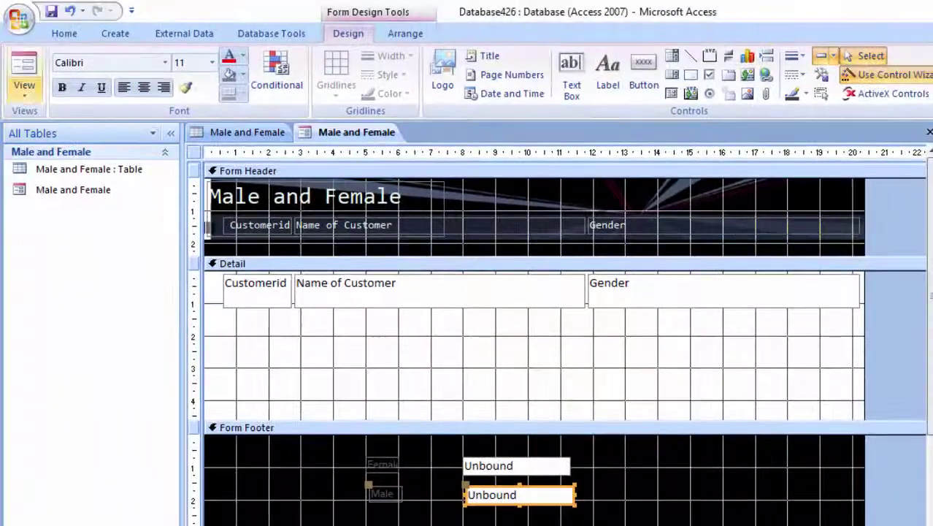
# - Check in Form View that the Male footer count shows 4, then switch back to Design View
pyautogui.click(11, 66)
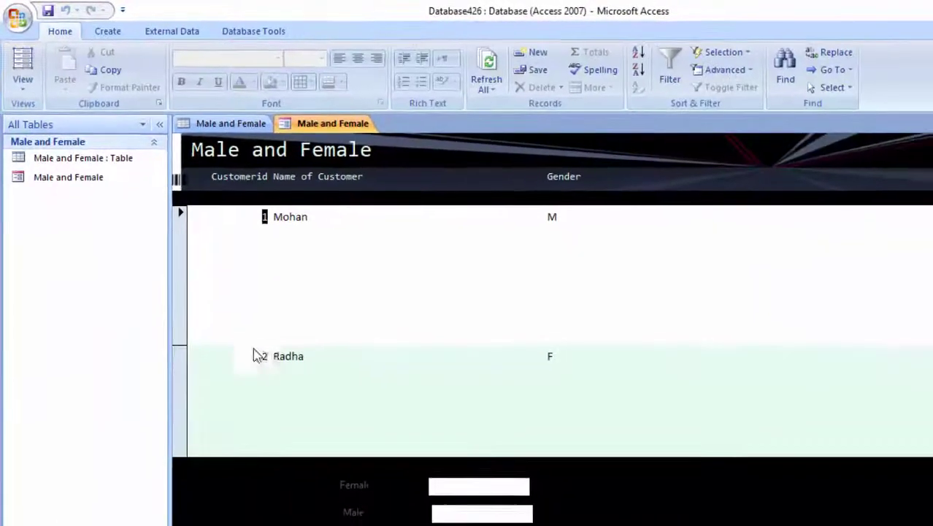
pyautogui.click(480, 468)
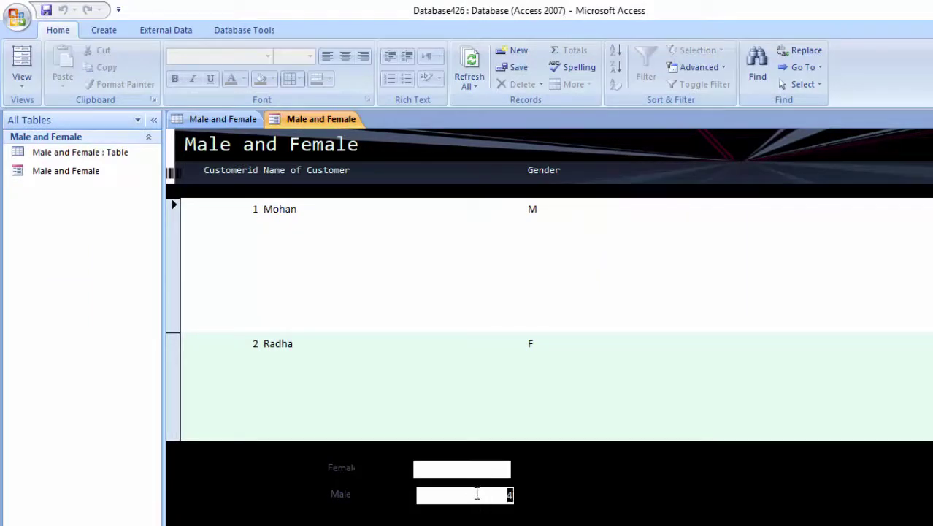
pyautogui.hotkey('shift', 'Tab')
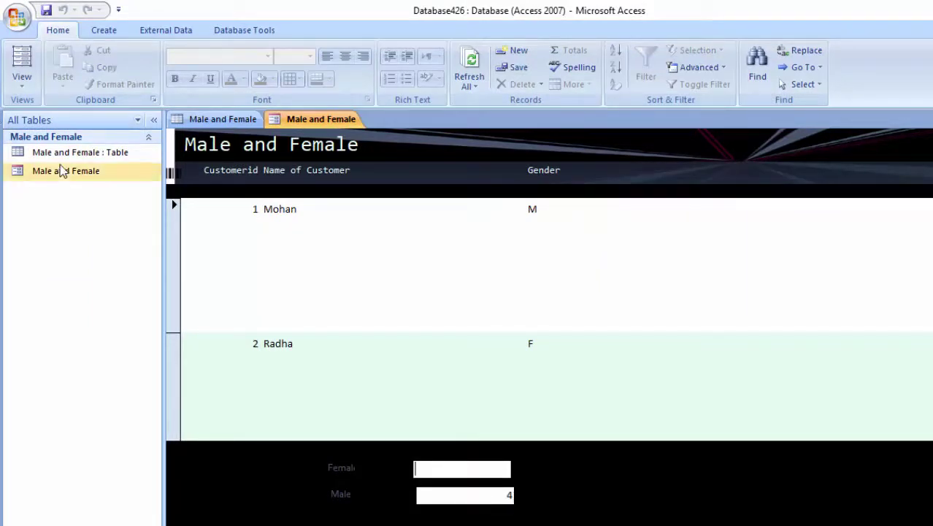
pyautogui.click(22, 69)
pyautogui.click(24, 81)
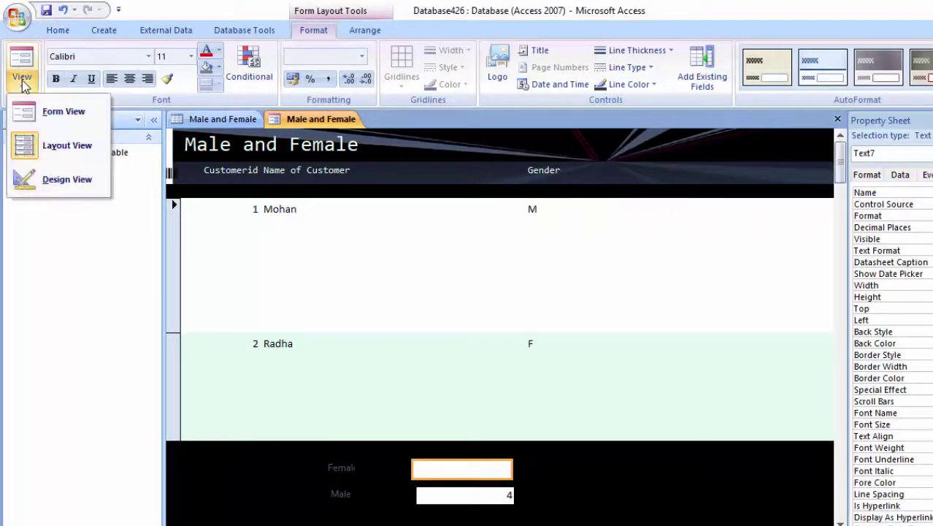
pyautogui.click(44, 178)
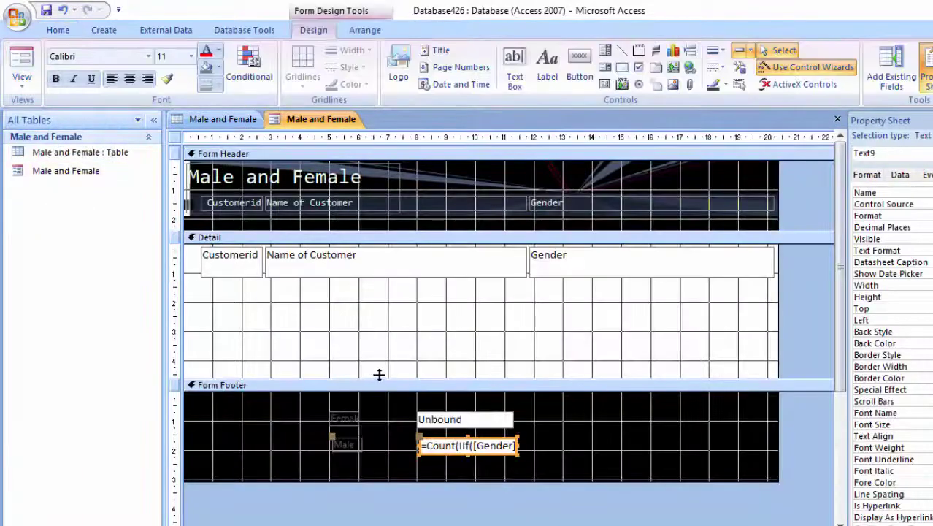
# - Shorten the Detail section and inspect the upper footer box's data source in the Expression Builder
pyautogui.click(379, 373)
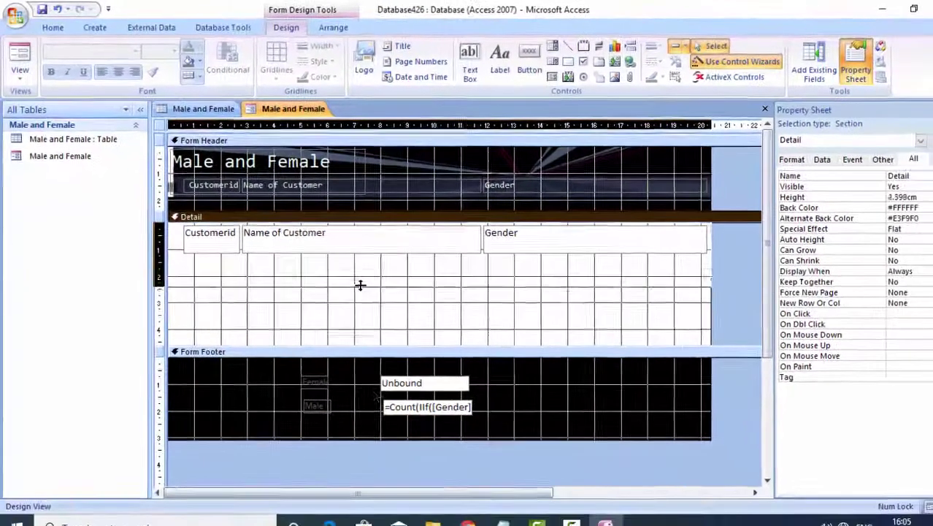
pyautogui.moveTo(390, 378); pyautogui.dragTo(360, 292)
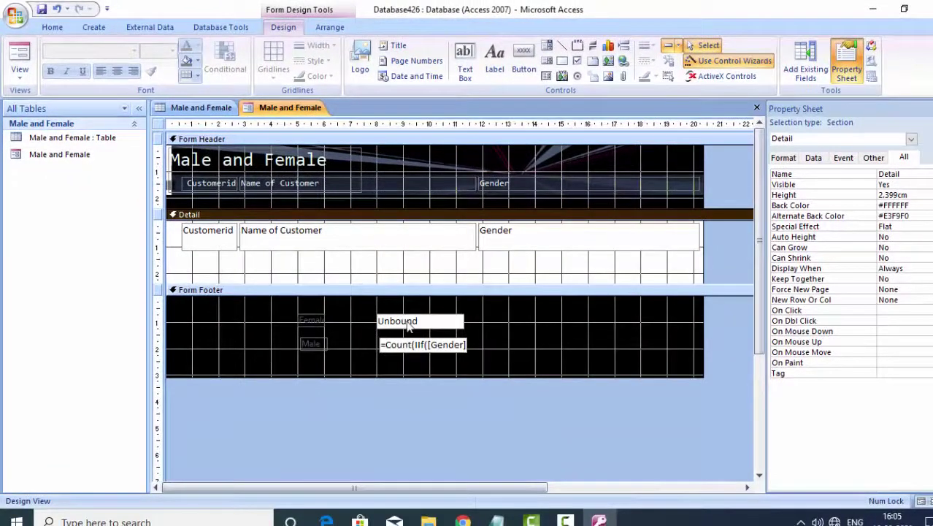
pyautogui.click(409, 326)
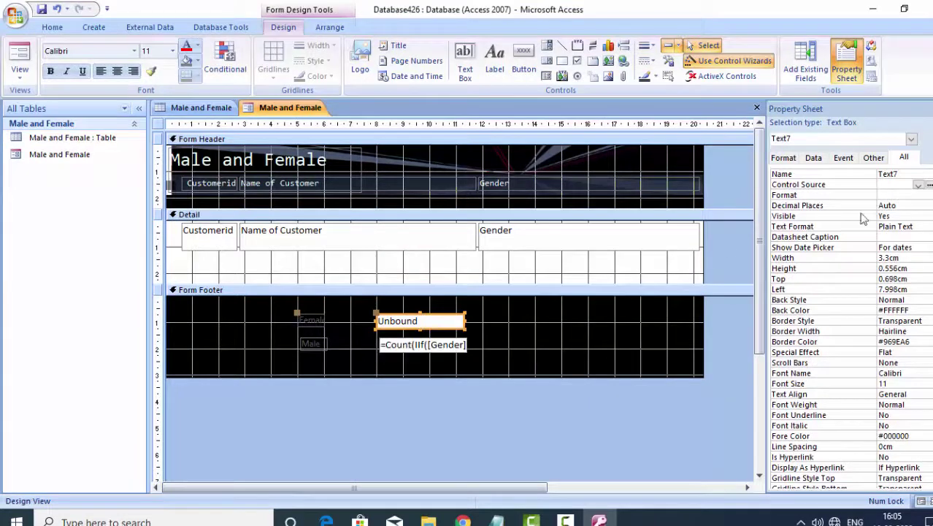
pyautogui.click(929, 186)
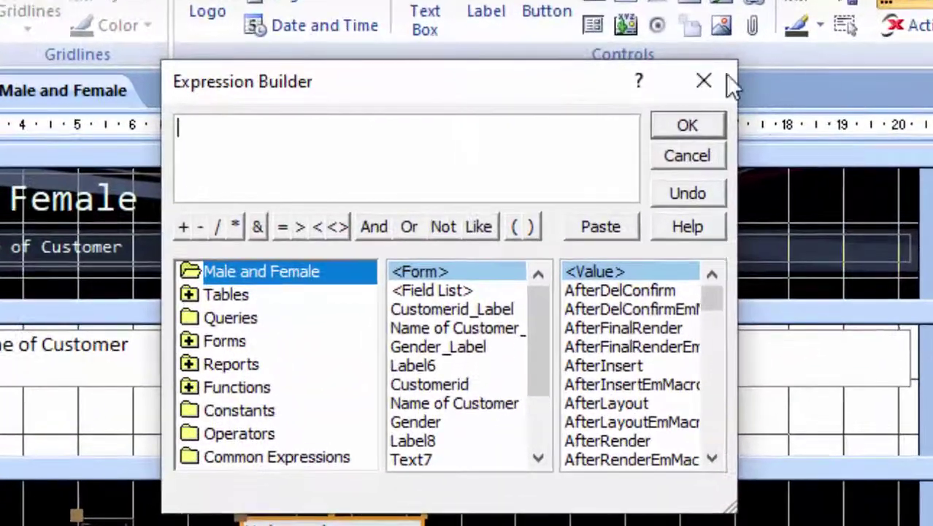
pyautogui.click(591, 139)
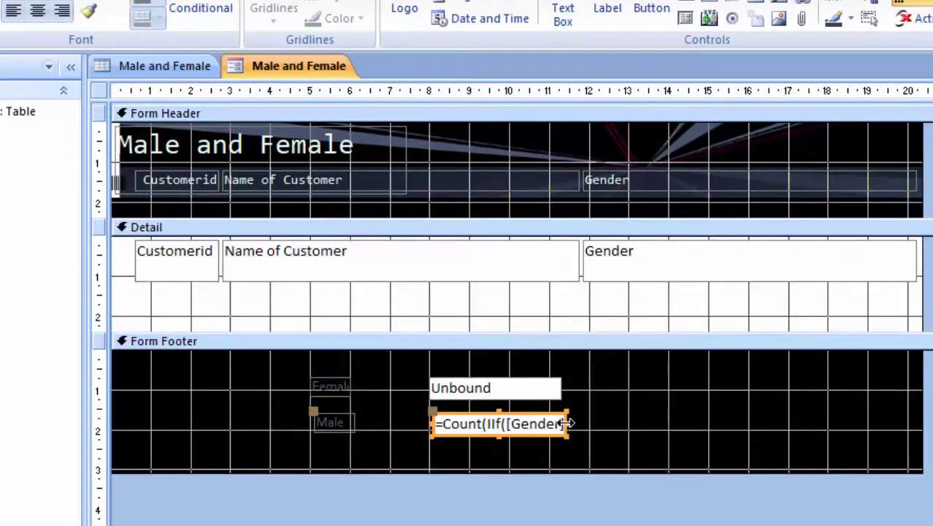
# - Widen the Male count box and the upper unbound footer box to the right
pyautogui.moveTo(566, 424); pyautogui.dragTo(628, 430)
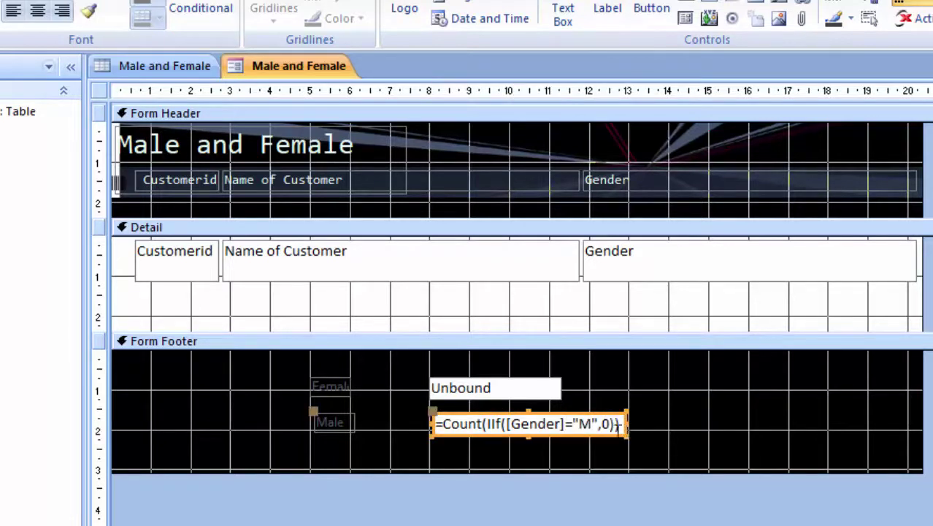
pyautogui.click(504, 389)
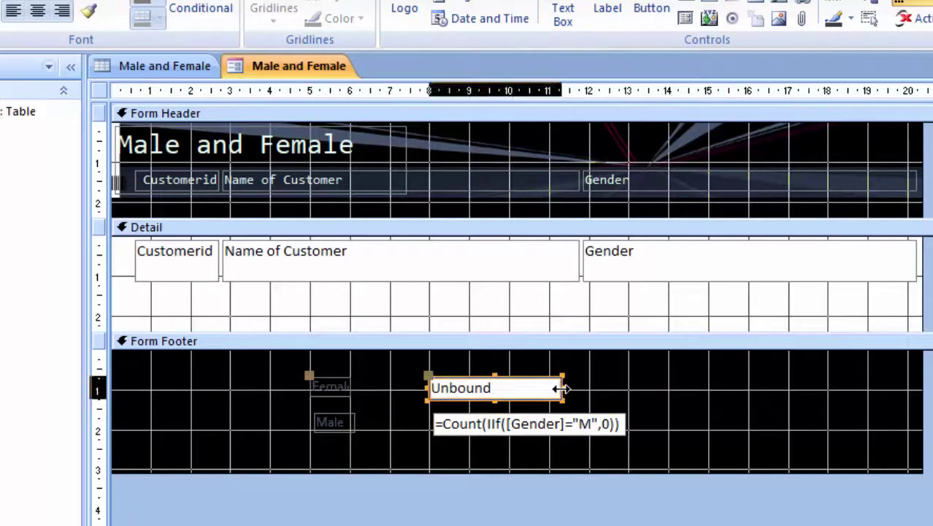
pyautogui.moveTo(561, 389); pyautogui.dragTo(603, 389)
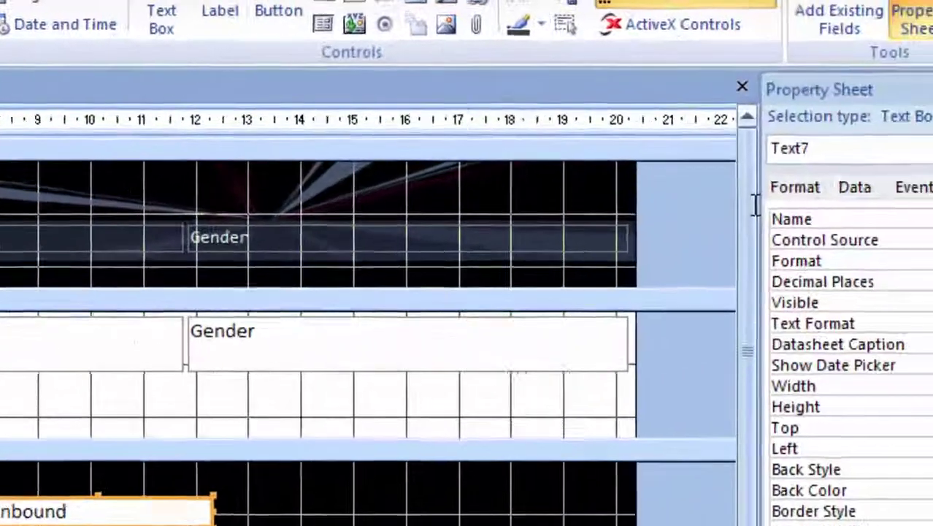
# - Name the upper footer box Female in the Property Sheet
pyautogui.write('Fr')
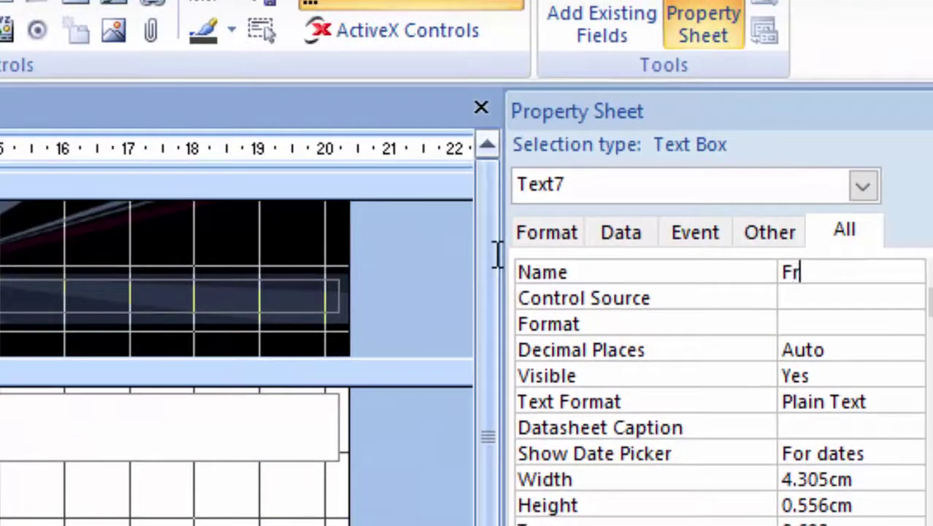
pyautogui.write('e')
pyautogui.press('BackSpace')
pyautogui.write('ema')
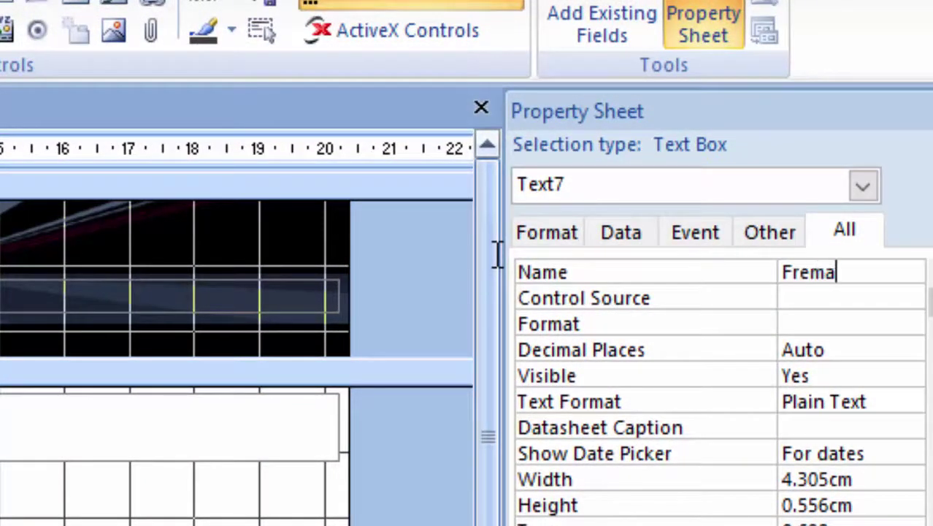
pyautogui.write('le')
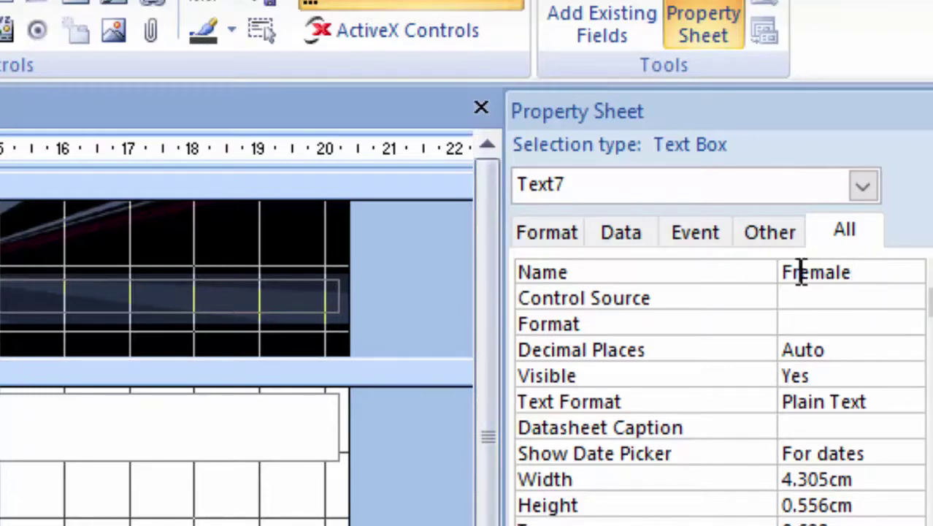
pyautogui.press('BackSpace')
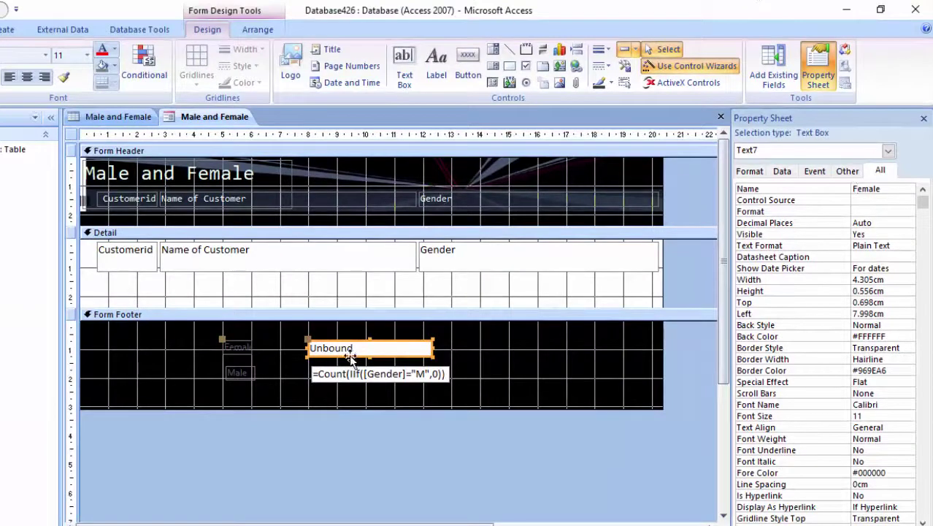
pyautogui.click(885, 200)
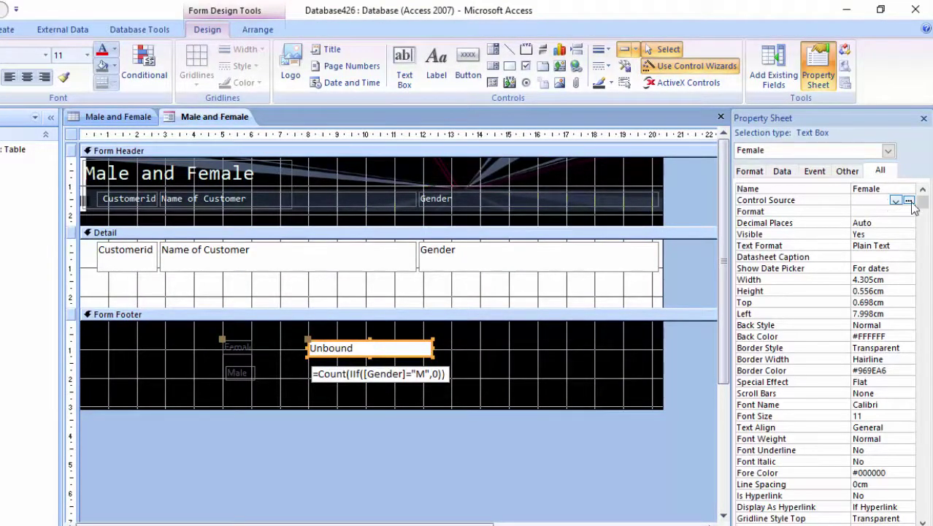
# - Set its Control Source to =count(iif([Gender]="F",0)) using the Expression Builder
pyautogui.click(908, 200)
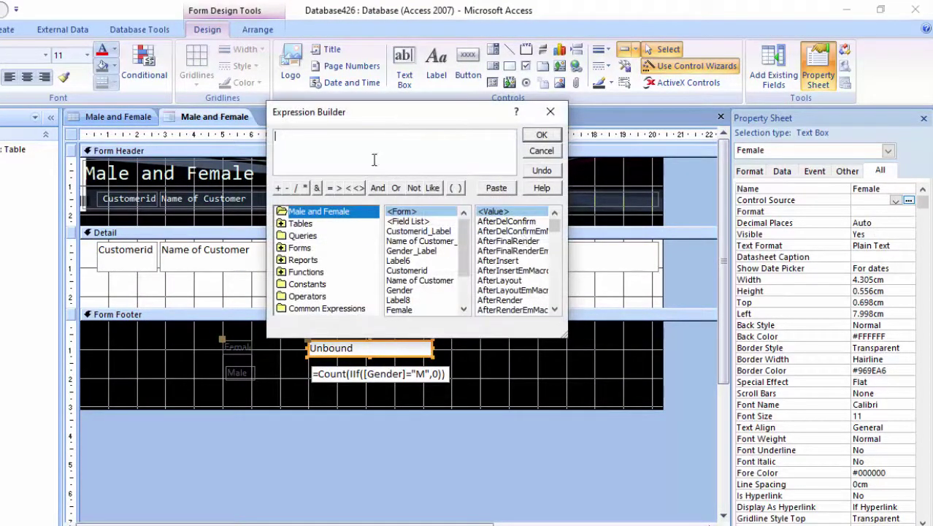
pyautogui.write('=count(iif(')
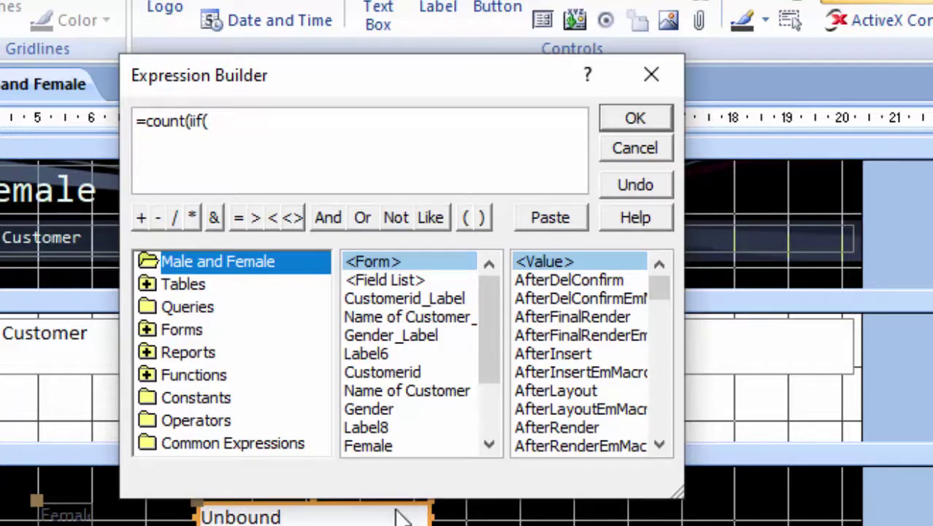
pyautogui.doubleClick(370, 411)
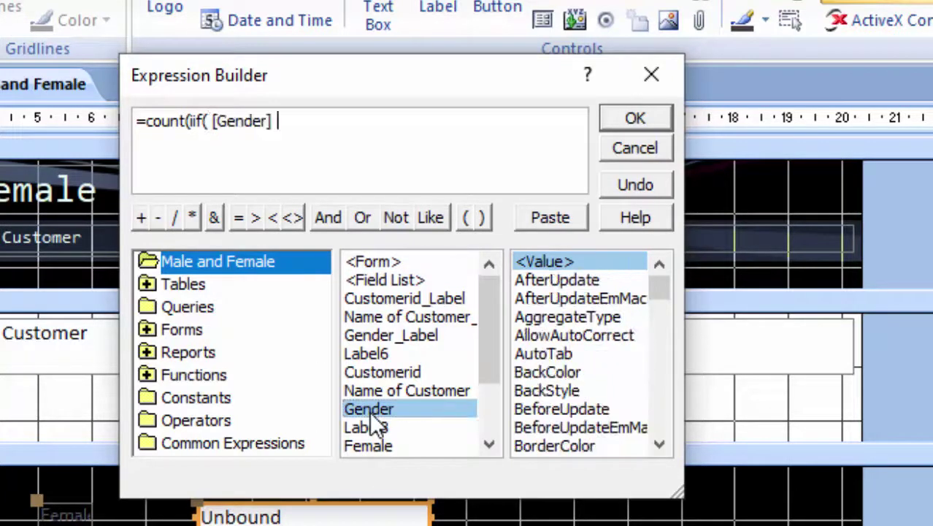
pyautogui.write('=')
pyautogui.write('00')
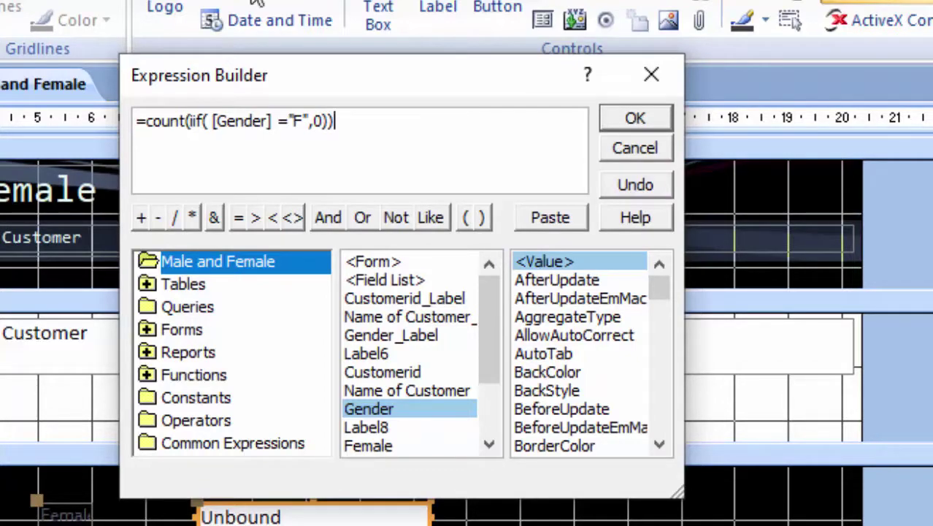
pyautogui.press('Return')
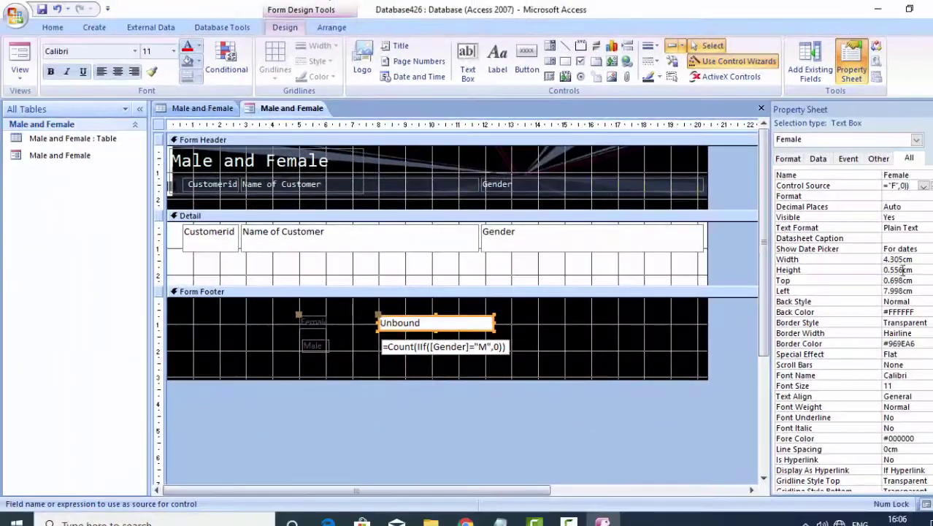
# - Preview the form and scroll through the records to check both footer counts
pyautogui.click(20, 58)
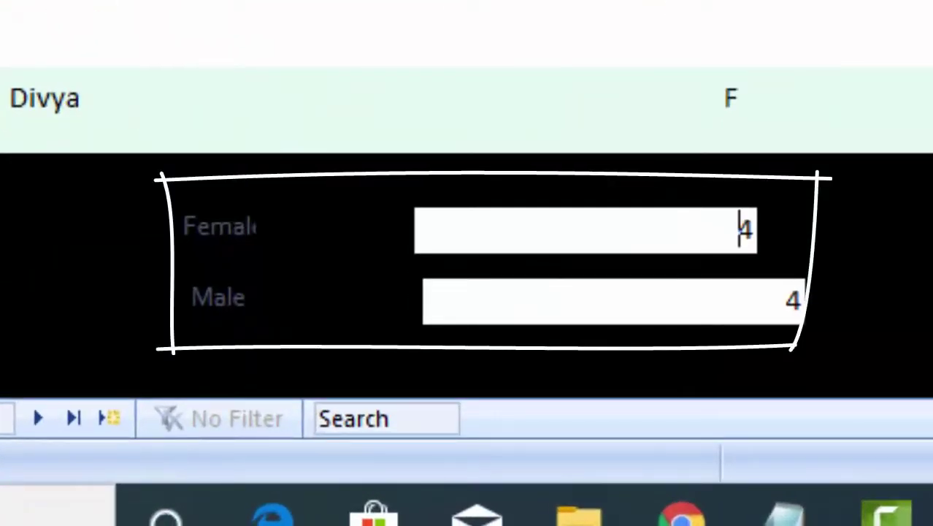
pyautogui.scroll(-1, 467, 110)
pyautogui.scroll(-1, 468, 110)
pyautogui.scroll(-1, 468, 110)
pyautogui.scroll(3, 467, 109)
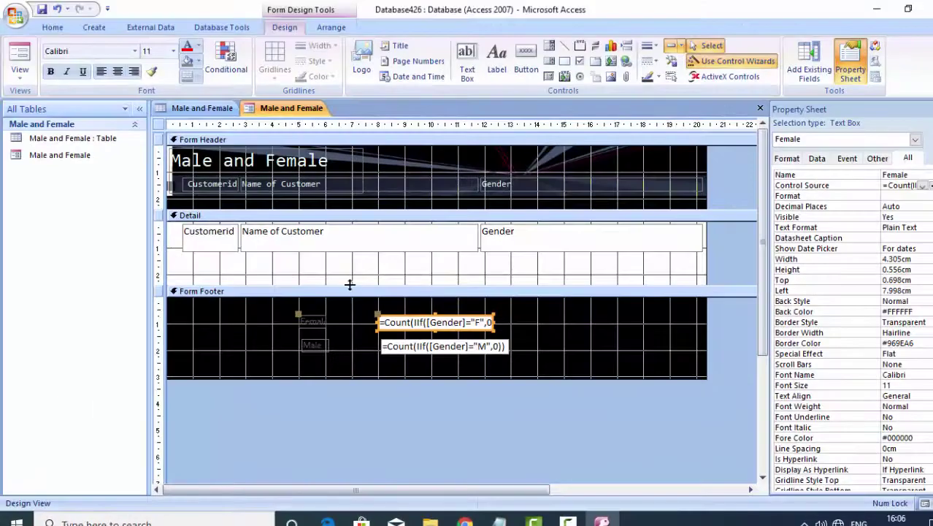
# - Shorten the Detail and Form Footer sections, then view the form showing counts of 4 and 4
pyautogui.moveTo(350, 284); pyautogui.dragTo(355, 258)
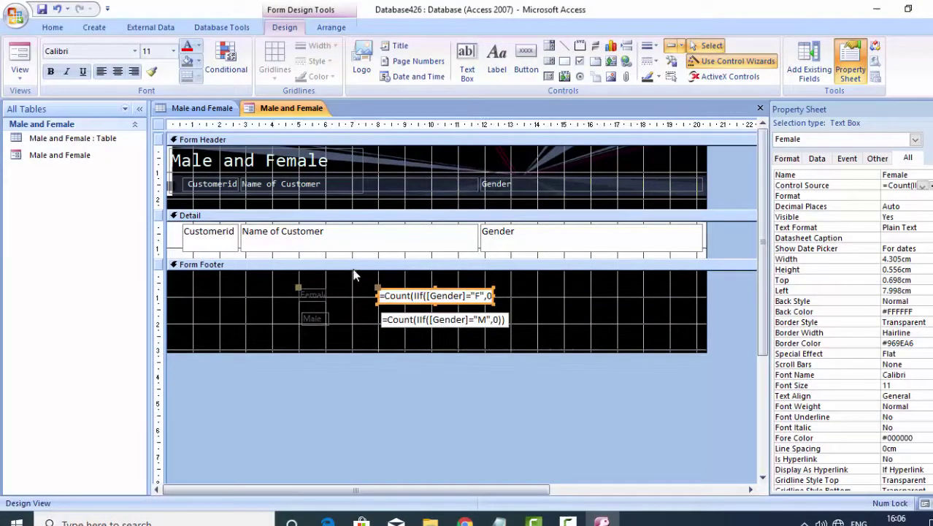
pyautogui.moveTo(373, 351); pyautogui.dragTo(376, 337)
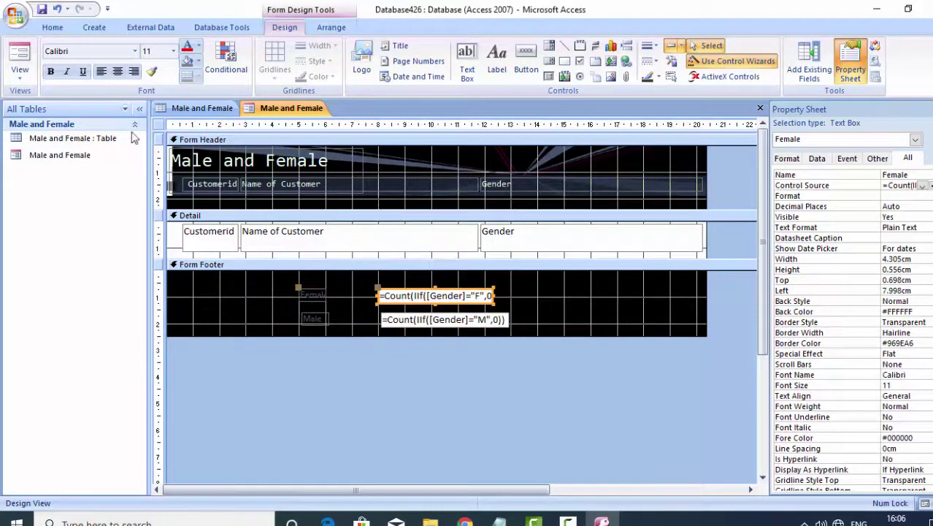
pyautogui.click(20, 57)
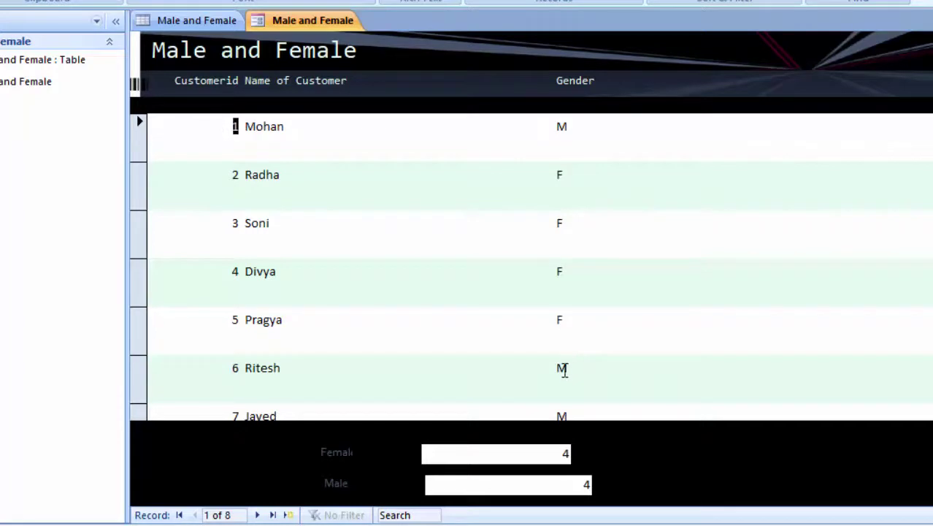
# - Add a new male customer record with the customer's name and Gender M, and save it
pyautogui.scroll(-1, 566, 409)
pyautogui.scroll(-1, 562, 408)
pyautogui.scroll(-1, 584, 322)
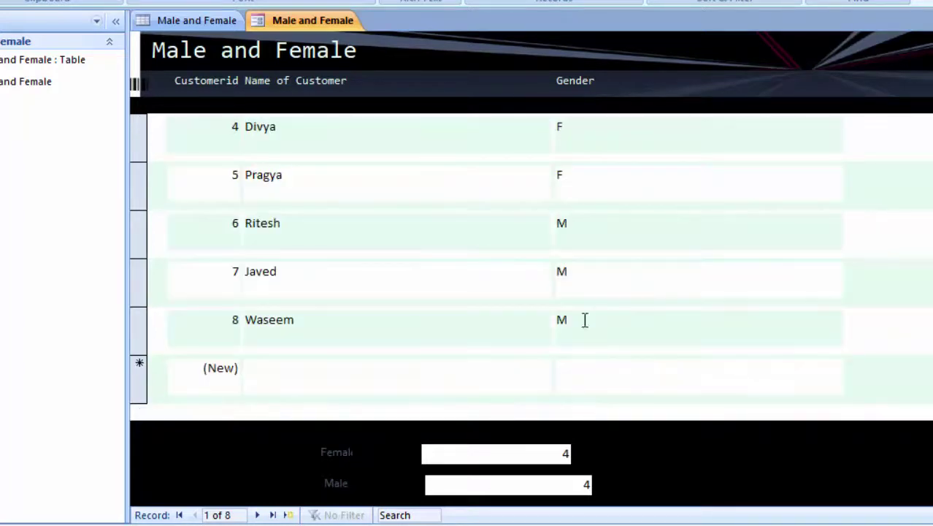
pyautogui.scroll(-2, 569, 329)
pyautogui.click(372, 275)
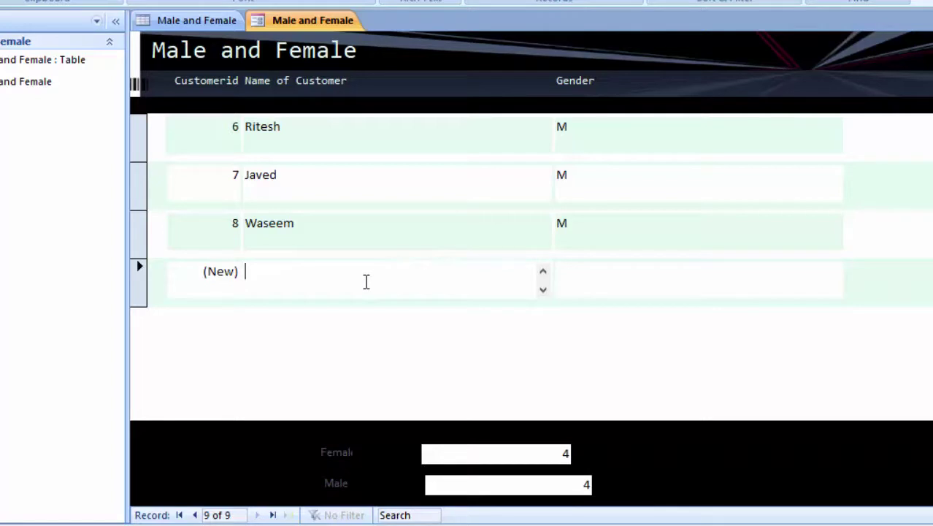
pyautogui.write('Avani')
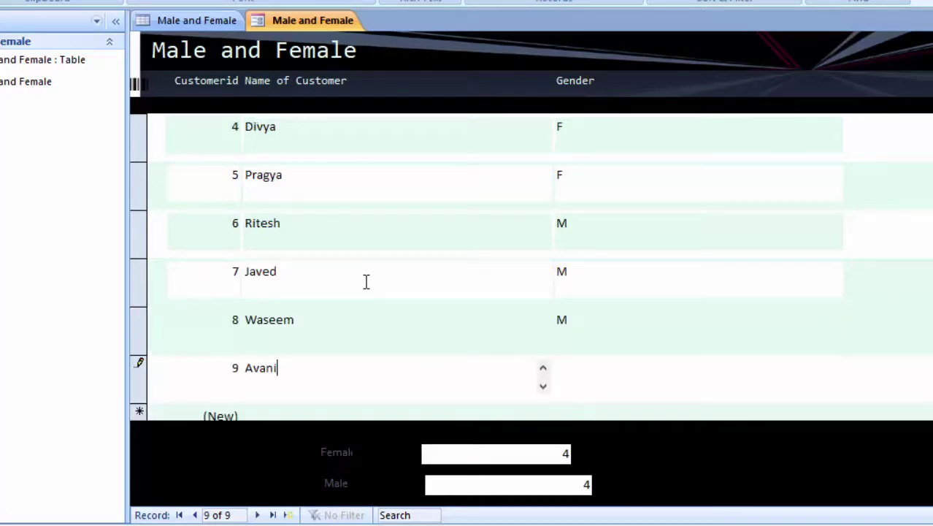
pyautogui.write('h')
pyautogui.press('Tab')
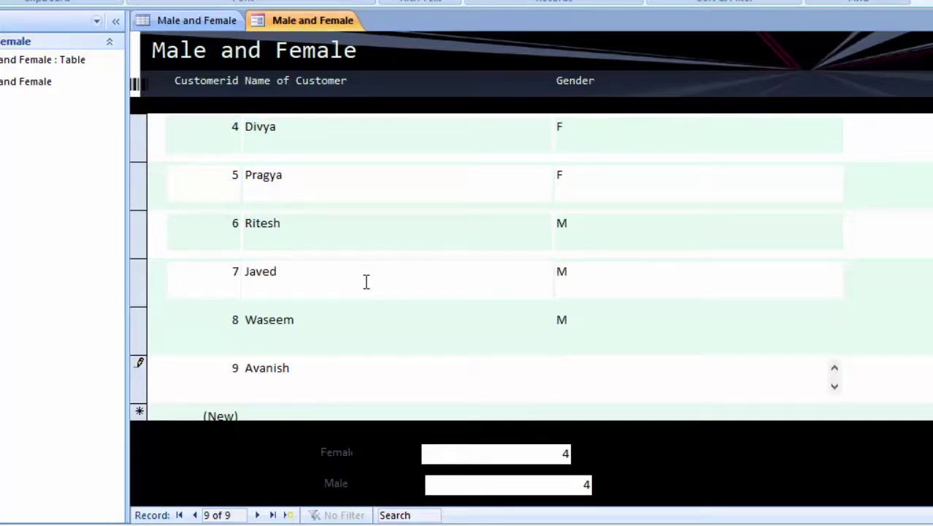
pyautogui.write('M')
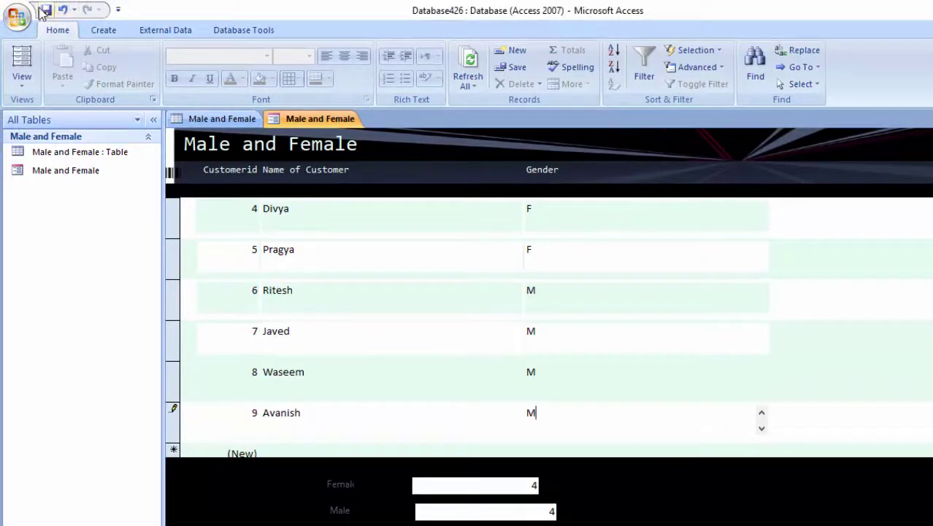
pyautogui.click(45, 9)
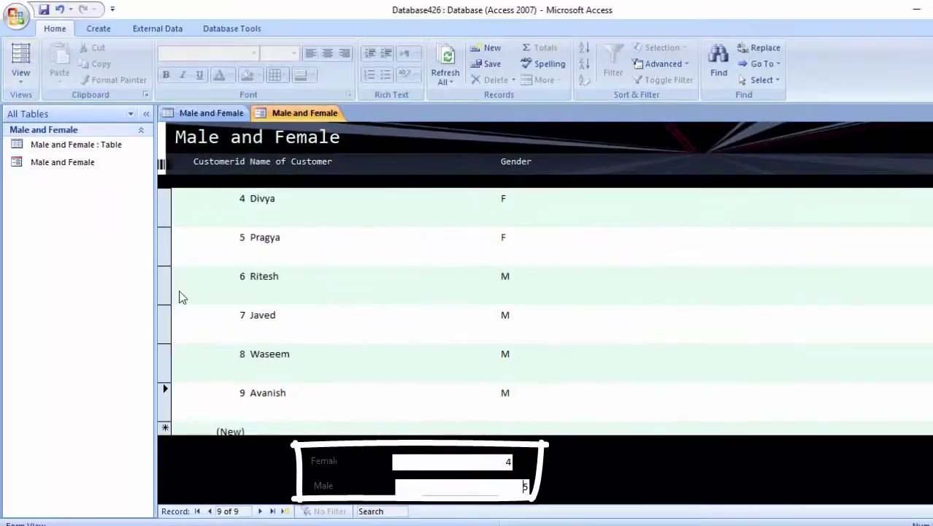
# - Add a new female customer record, save and refresh so both totals reach 5, then return to Design View
pyautogui.scroll(-1, 337, 427)
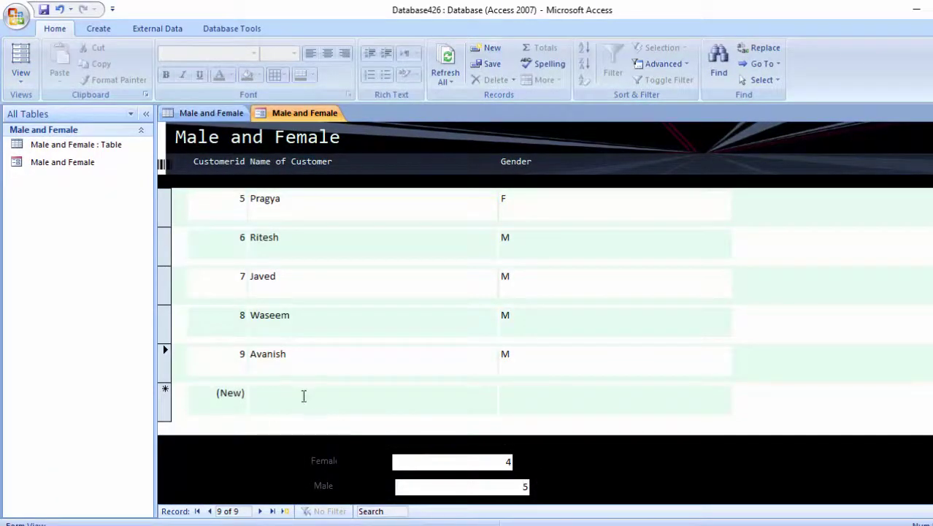
pyautogui.click(303, 395)
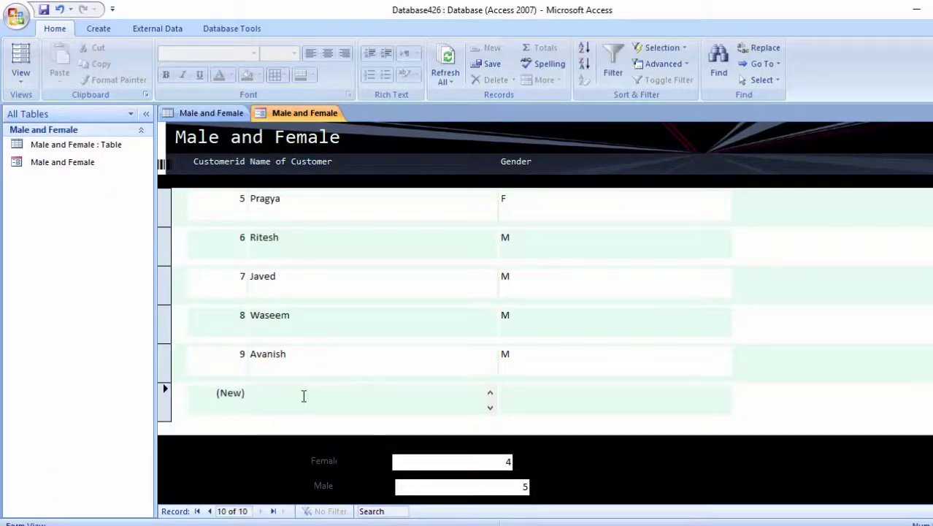
pyautogui.write('Esha')
pyautogui.press('Tab')
pyautogui.write('F')
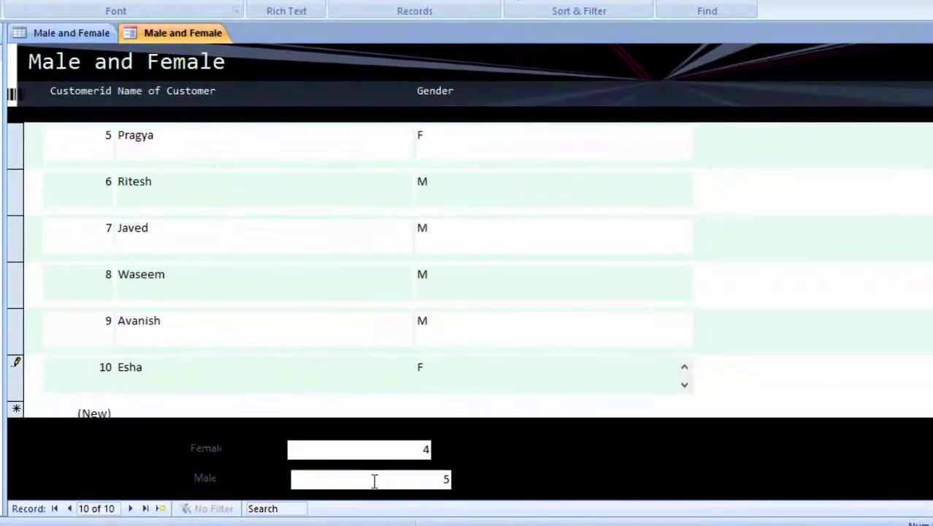
pyautogui.click(466, 485)
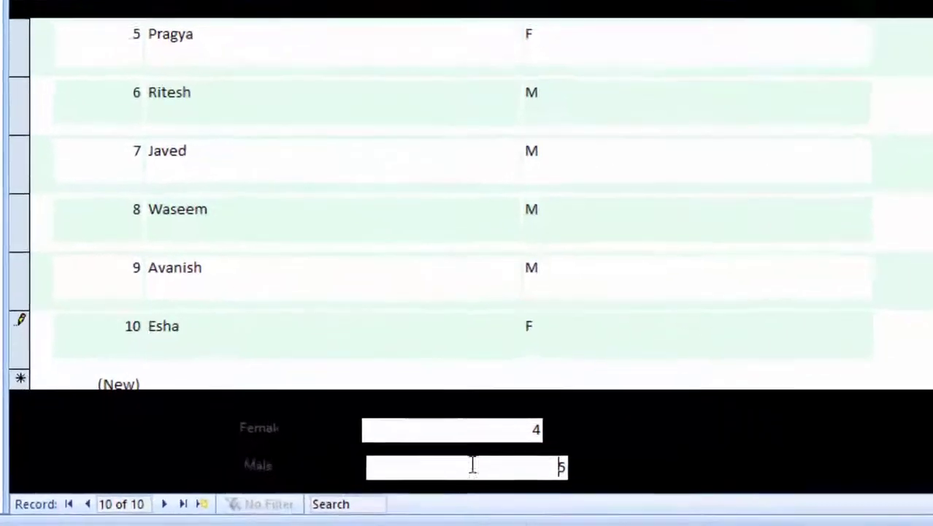
pyautogui.click(476, 435)
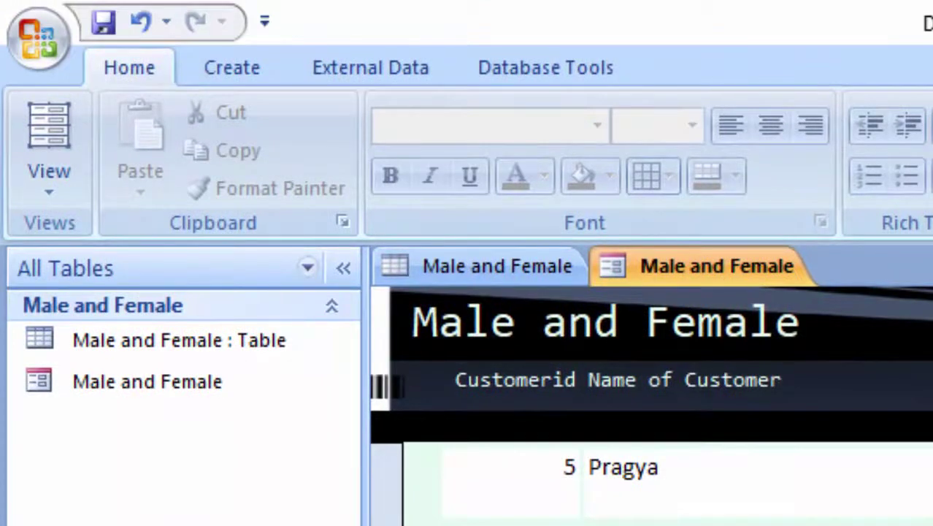
pyautogui.click(120, 26)
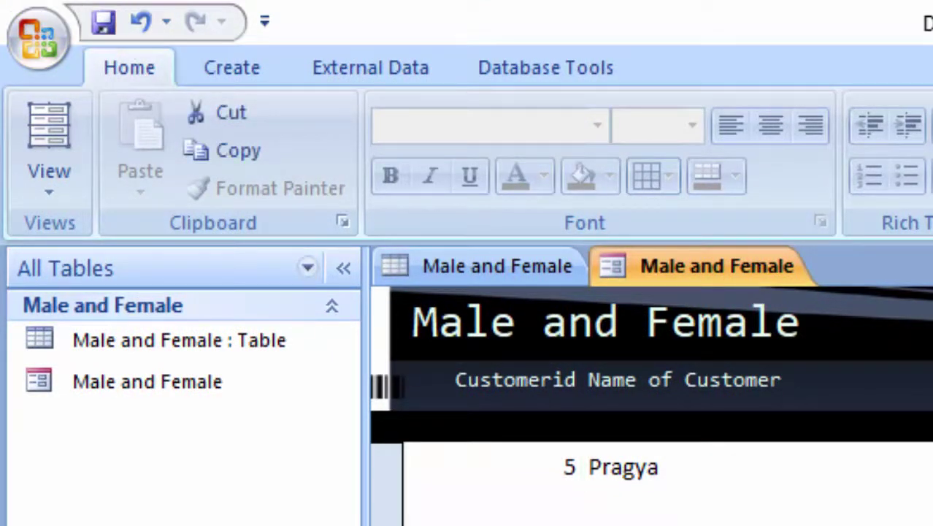
pyautogui.press('pagedown')
pyautogui.press('pagedown')
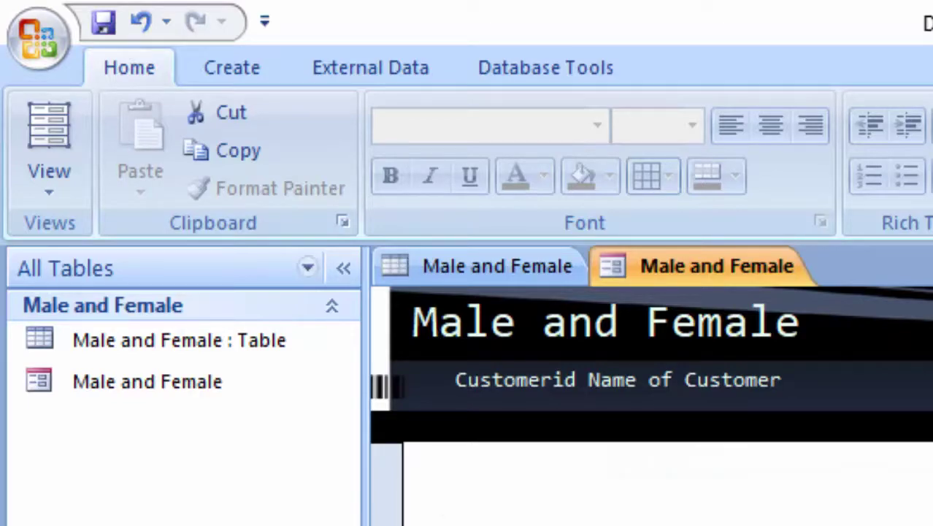
pyautogui.press('pagedown')
pyautogui.press('pagedown')
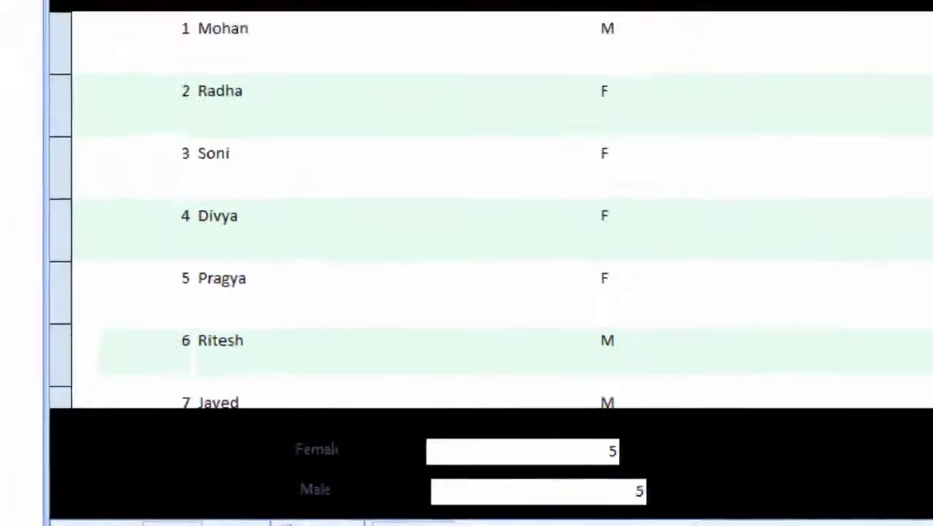
pyautogui.click(21, 76)
pyautogui.click(51, 181)
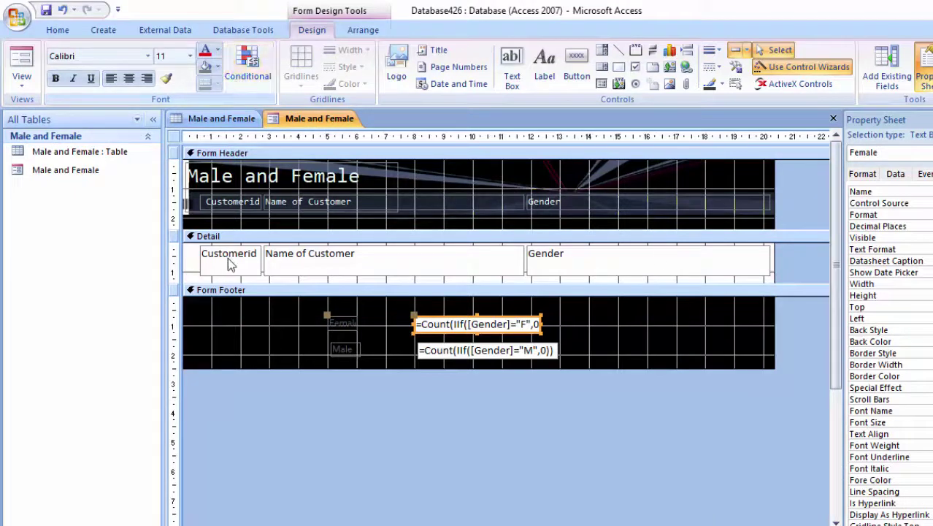
# - Fill the Female total box and the Detail section background light green
pyautogui.click(262, 281)
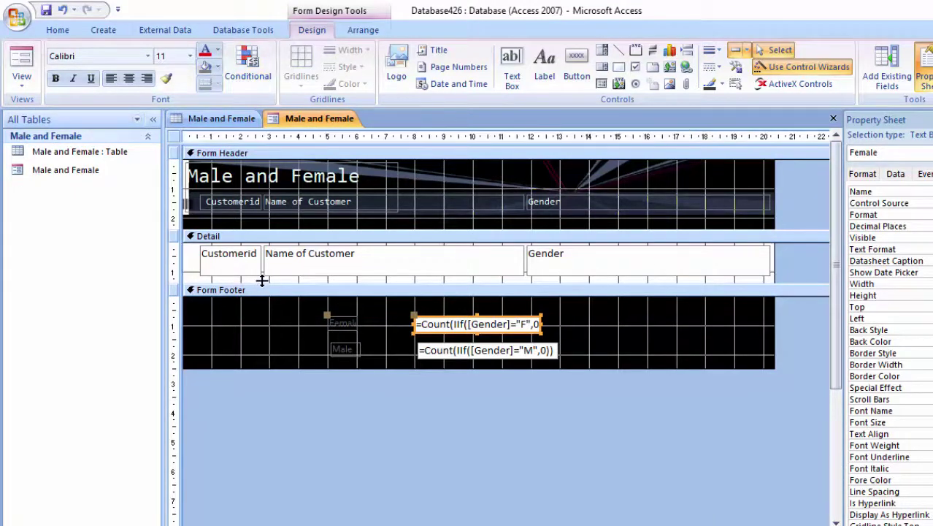
pyautogui.click(218, 67)
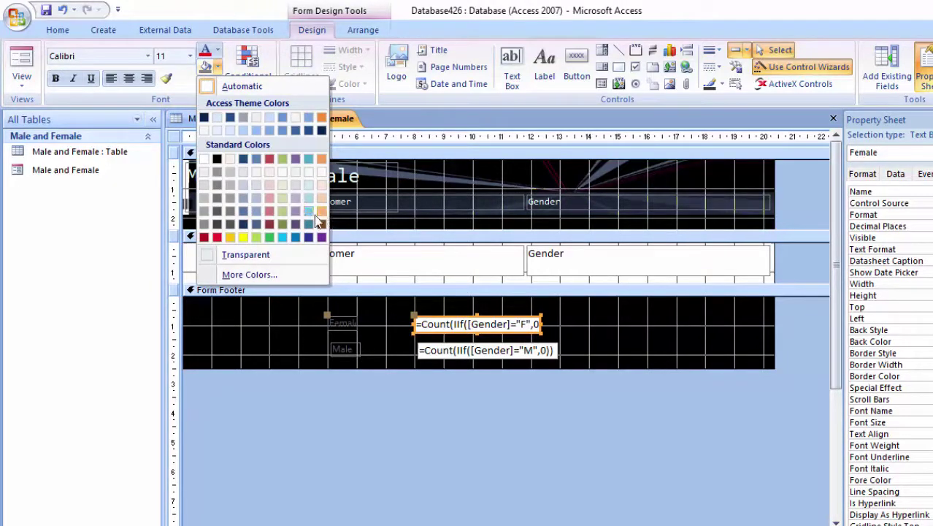
pyautogui.click(256, 237)
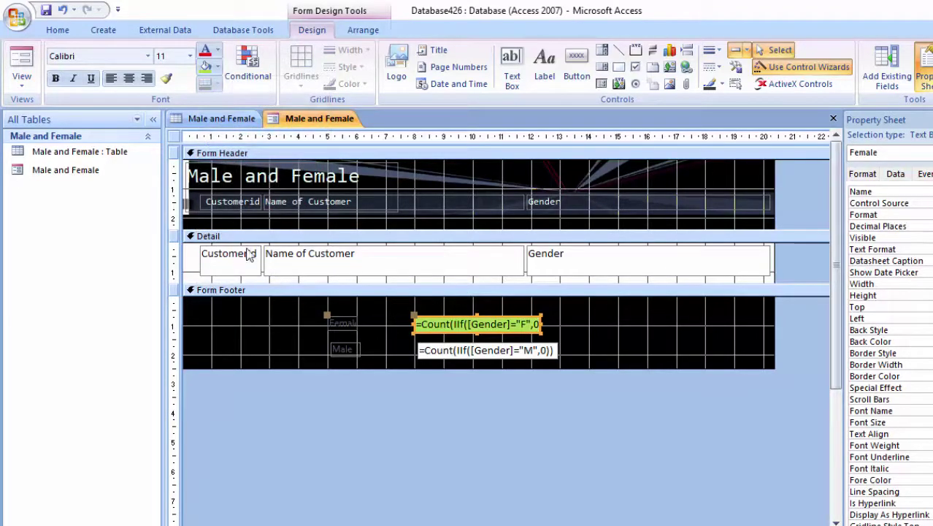
pyautogui.click(206, 275)
pyautogui.click(192, 273)
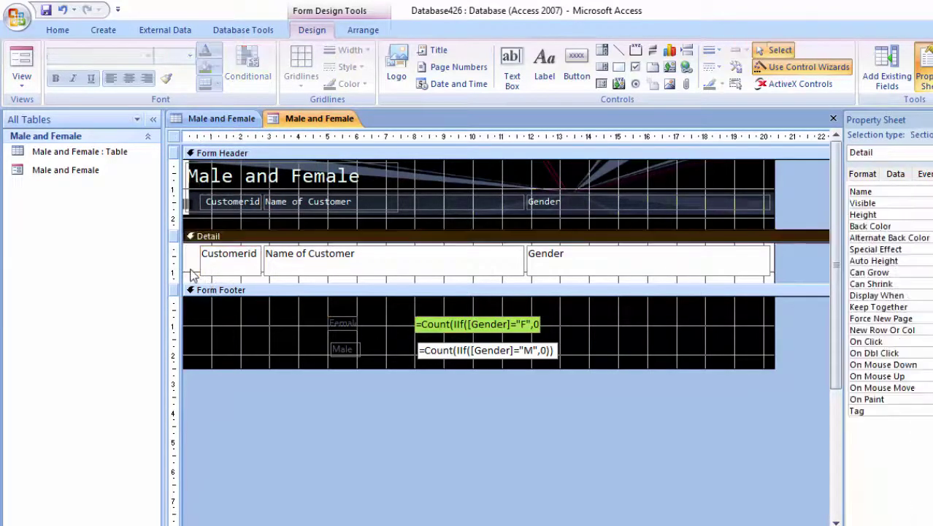
pyautogui.click(208, 67)
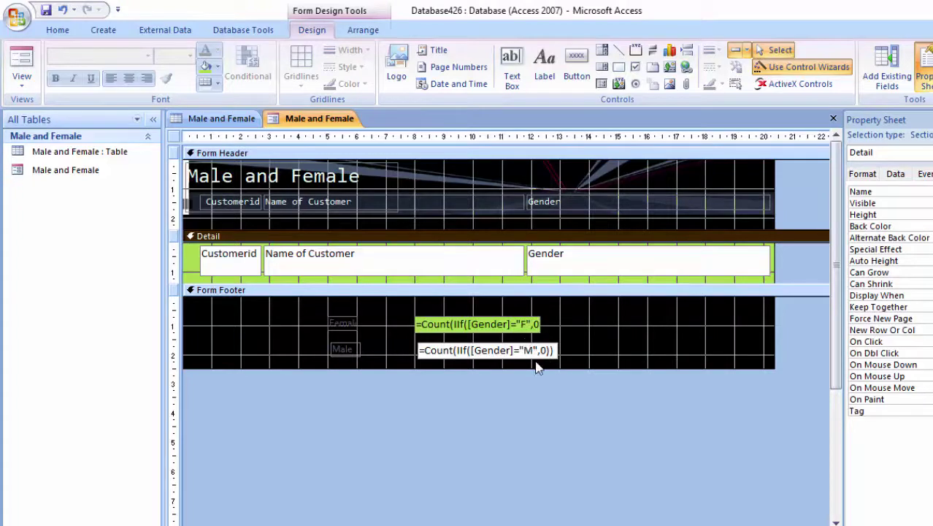
# - Preview the form in Form View to check the green fills, then return to Design View
pyautogui.click(22, 68)
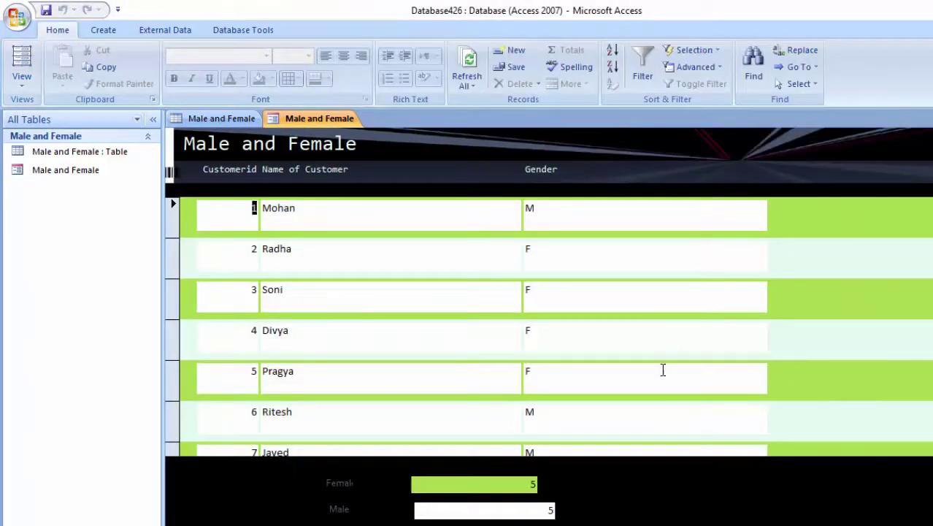
pyautogui.scroll(-1, 639, 311)
pyautogui.scroll(-3, 625, 340)
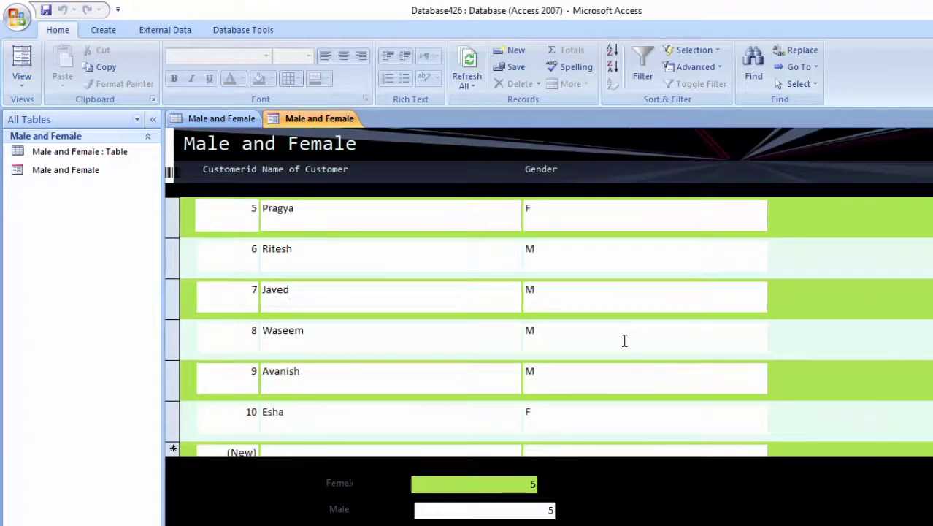
pyautogui.scroll(-4, 625, 340)
pyautogui.scroll(5, 624, 341)
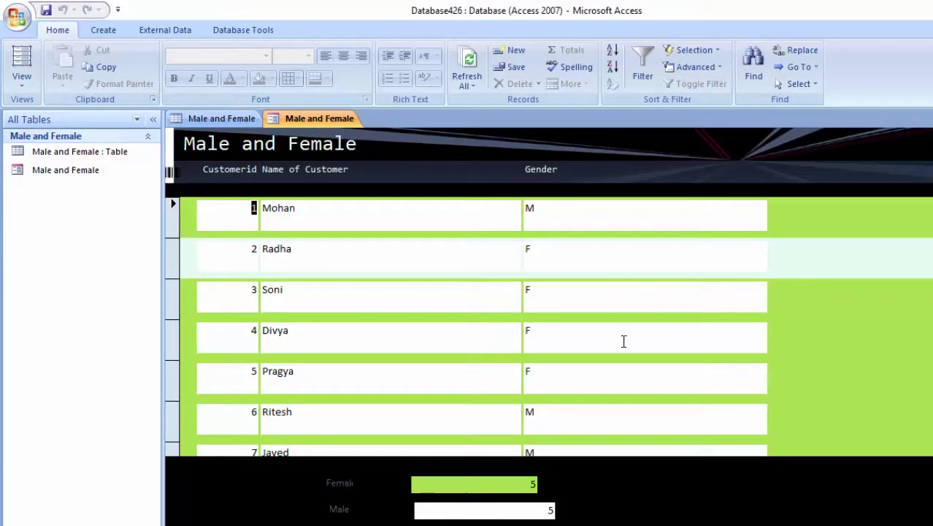
pyautogui.click(20, 86)
pyautogui.click(41, 183)
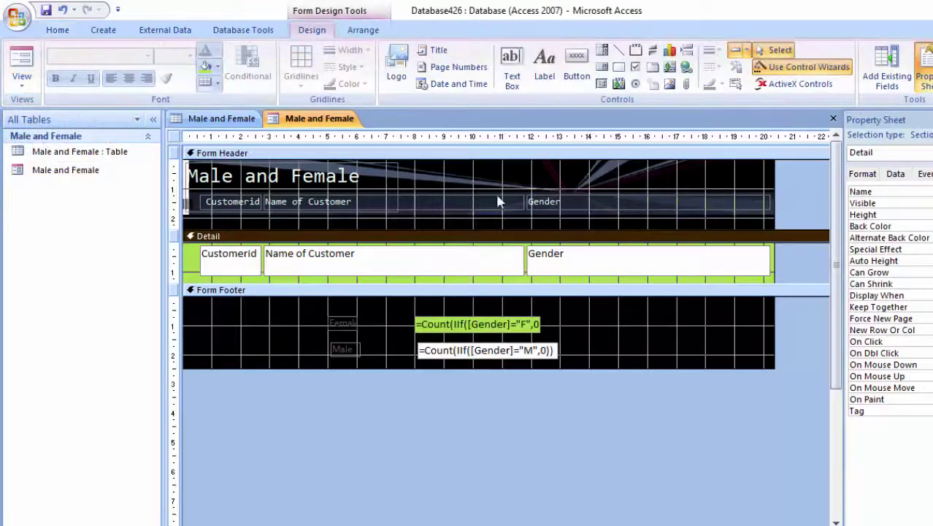
# - Fill the Form Header section with yellow
pyautogui.click(498, 200)
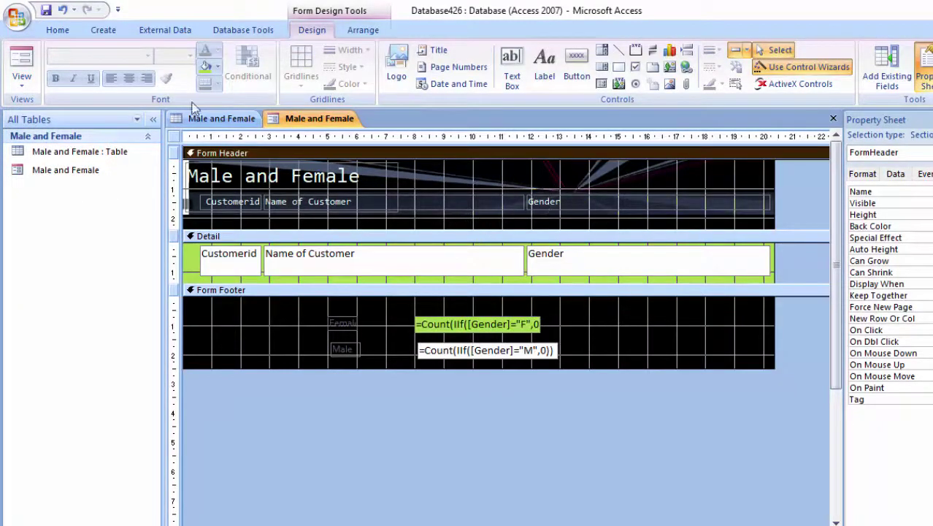
pyautogui.click(218, 66)
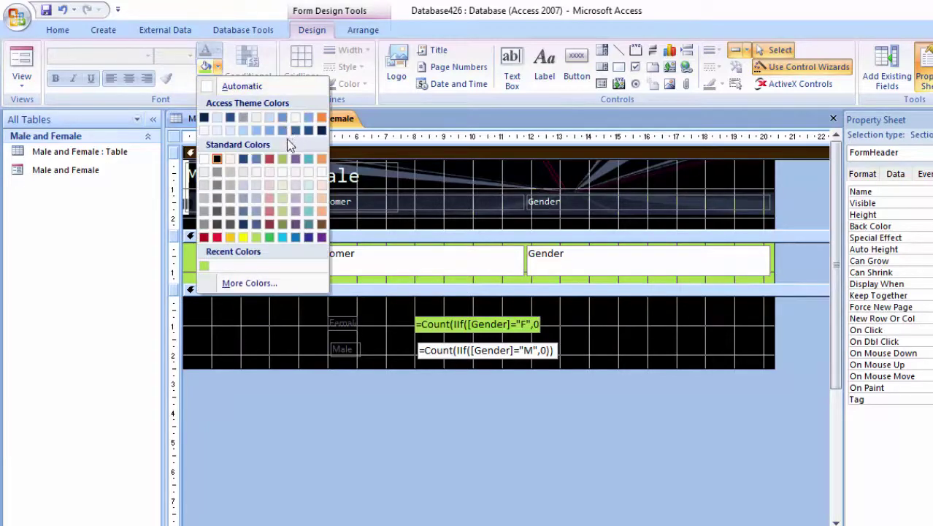
pyautogui.click(205, 119)
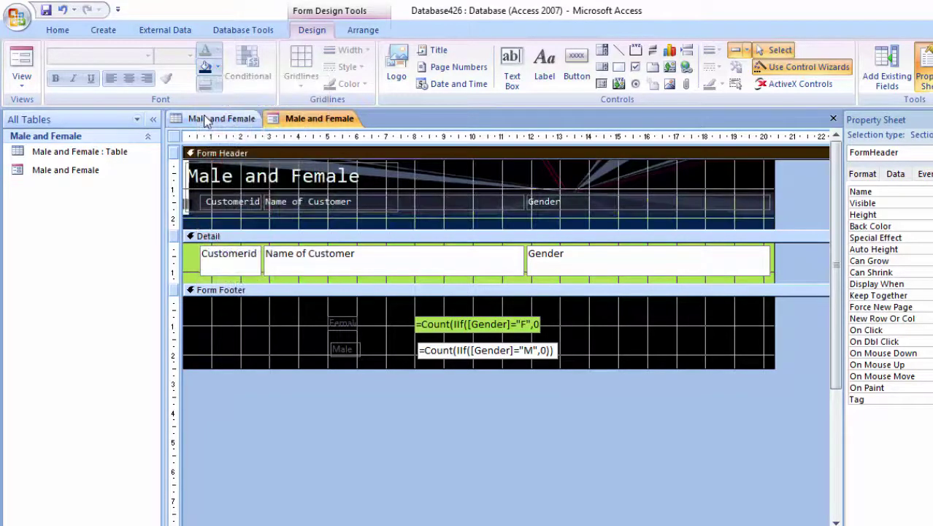
pyautogui.click(217, 66)
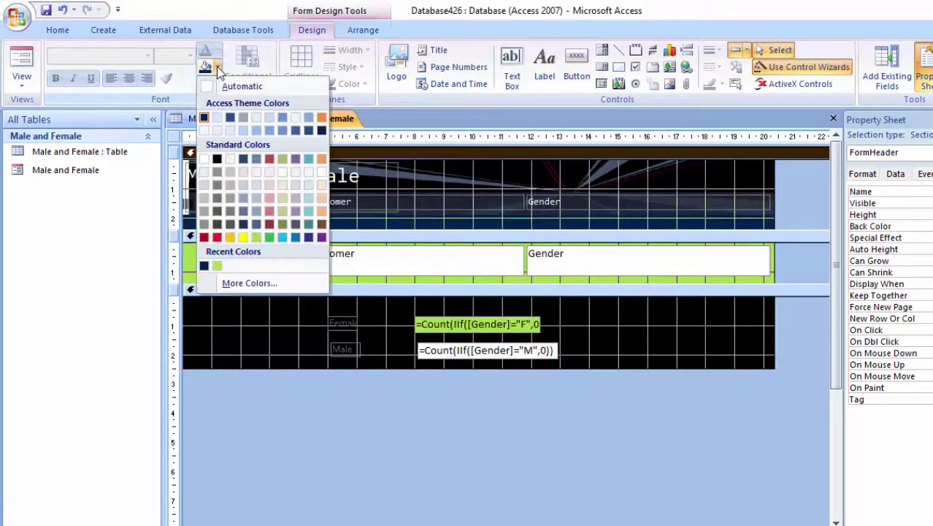
pyautogui.click(246, 239)
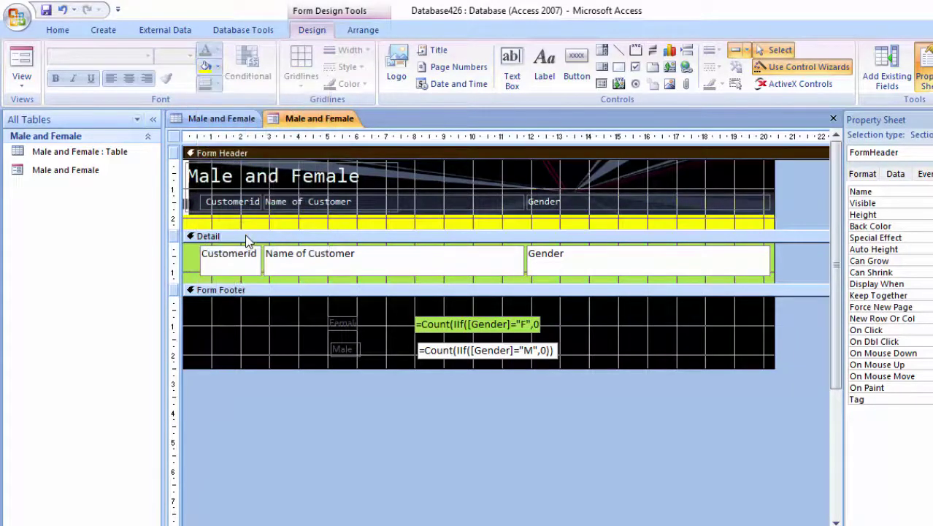
# - Give the title and Gender labels a yellow background and change the Gender label's text colour
pyautogui.click(371, 176)
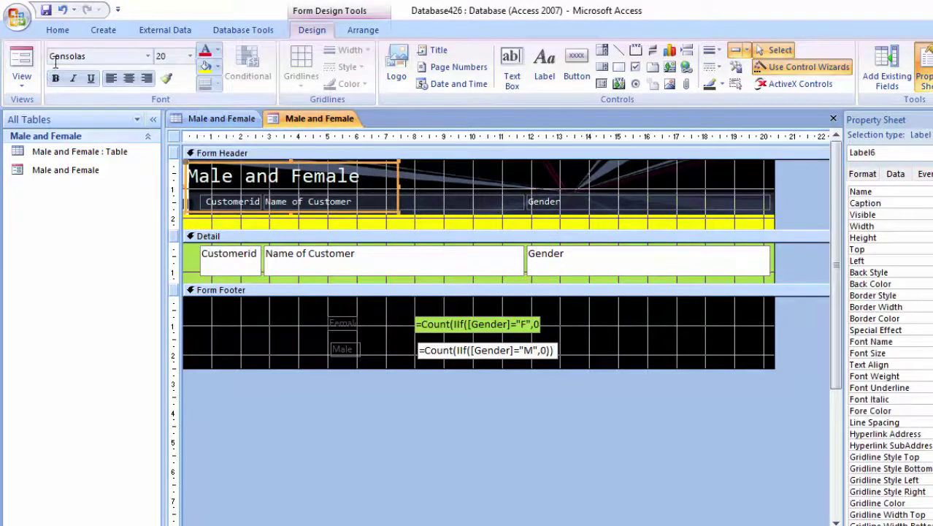
pyautogui.click(206, 66)
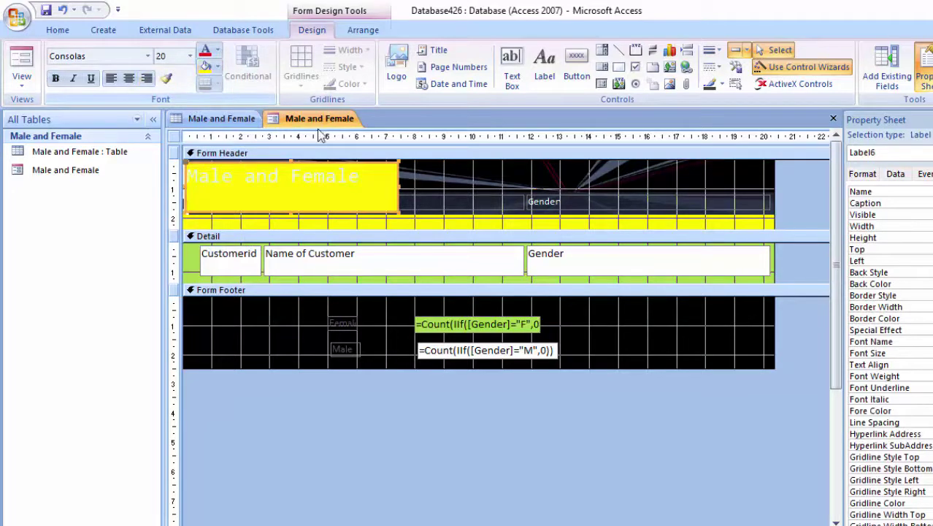
pyautogui.click(513, 192)
pyautogui.click(511, 184)
pyautogui.click(537, 204)
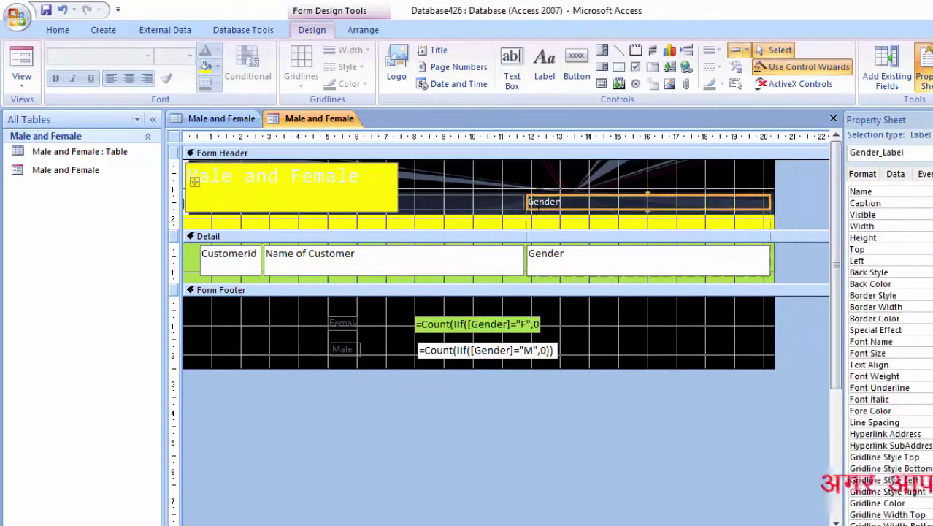
pyautogui.click(206, 66)
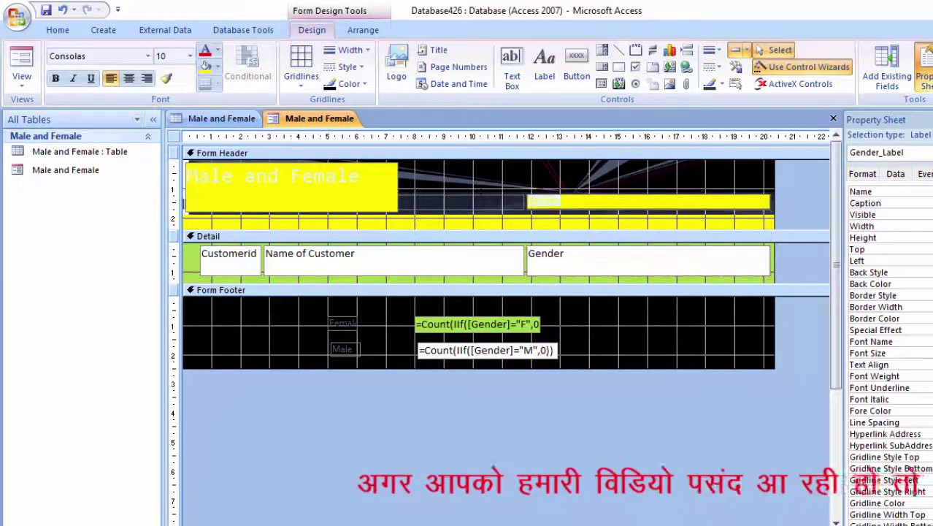
pyautogui.click(216, 50)
pyautogui.click(207, 70)
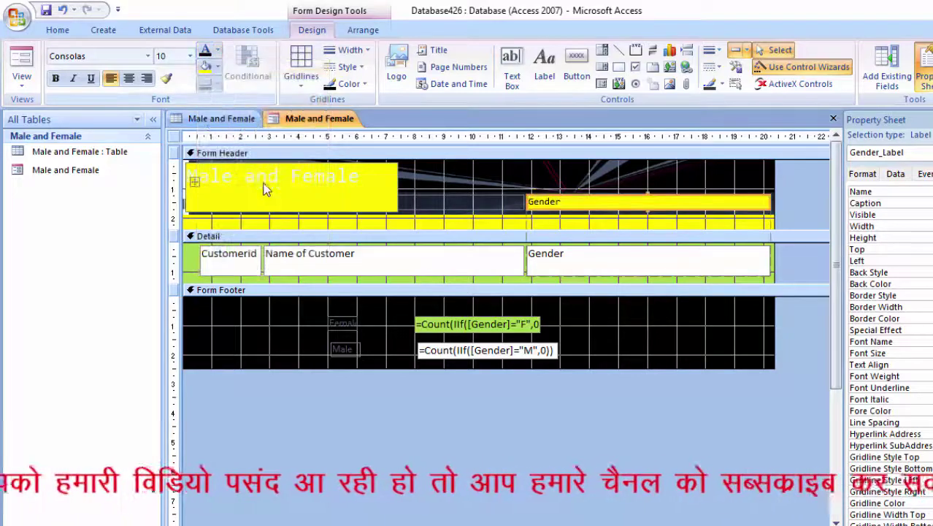
# - Make the Male and Female title text black
pyautogui.click(358, 176)
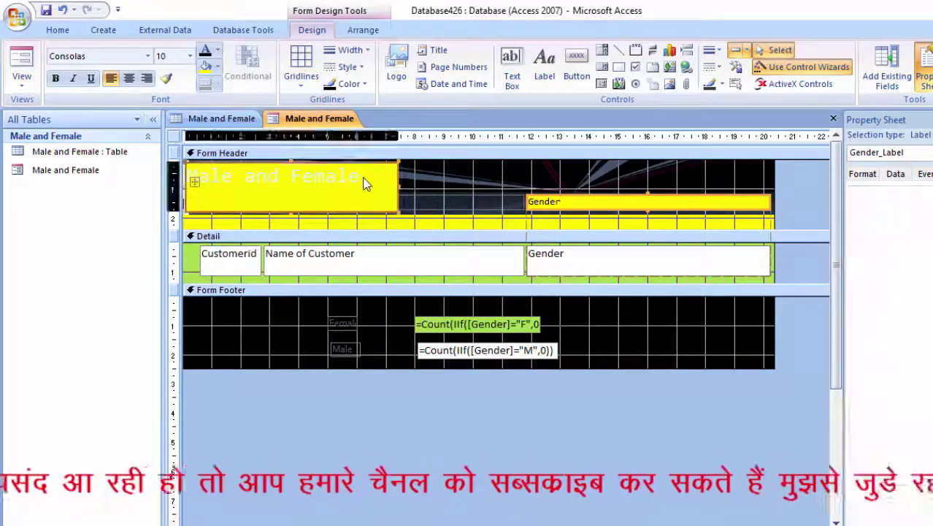
pyautogui.click(365, 175)
pyautogui.moveTo(365, 175); pyautogui.dragTo(187, 175)
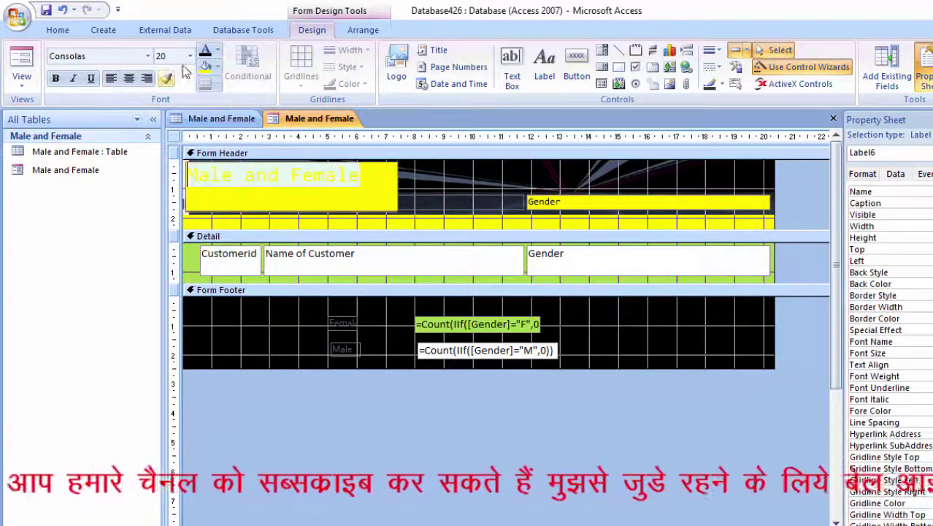
pyautogui.click(206, 53)
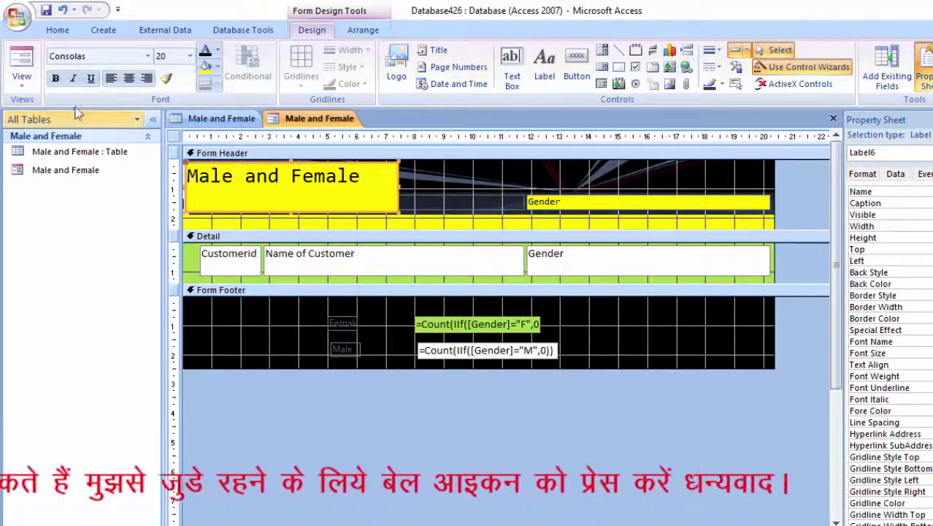
# - Preview the yellow header in Form View, then return to Design View
pyautogui.click(11, 60)
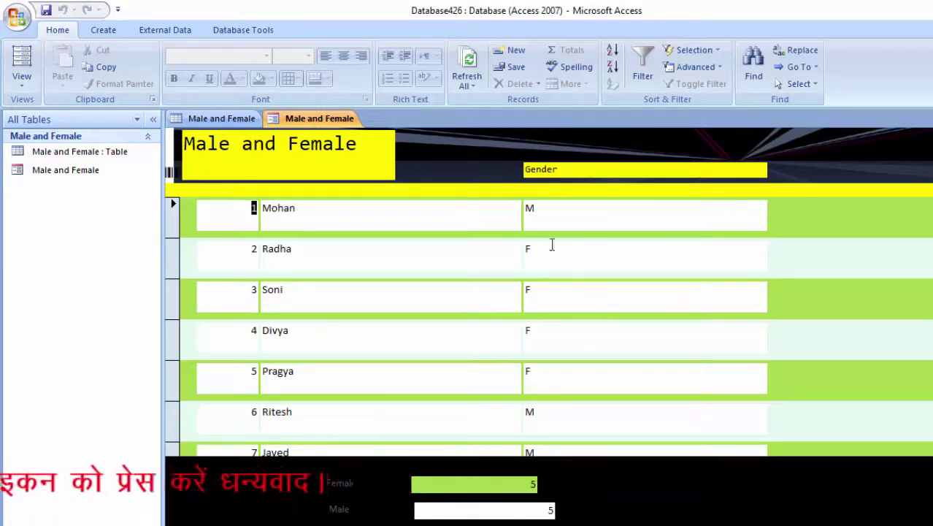
pyautogui.scroll(-2, 551, 314)
pyautogui.scroll(-3, 548, 366)
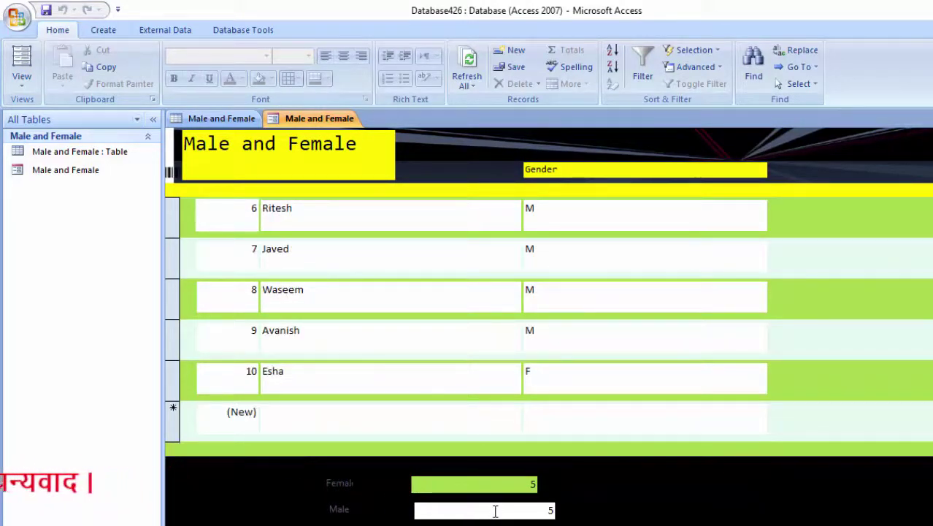
pyautogui.click(451, 506)
pyautogui.click(22, 82)
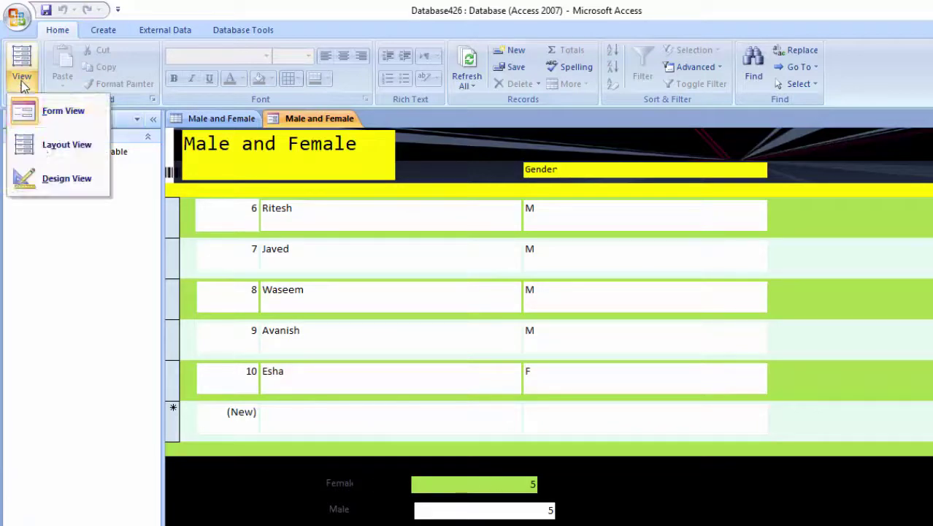
pyautogui.click(57, 180)
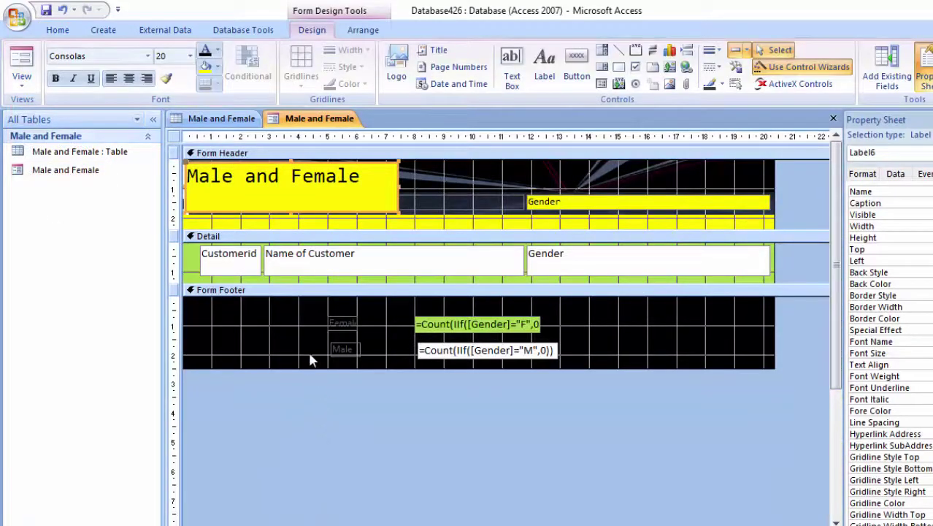
# - Widen the footer's Female and Male labels by dragging their left edges outward
pyautogui.click(332, 325)
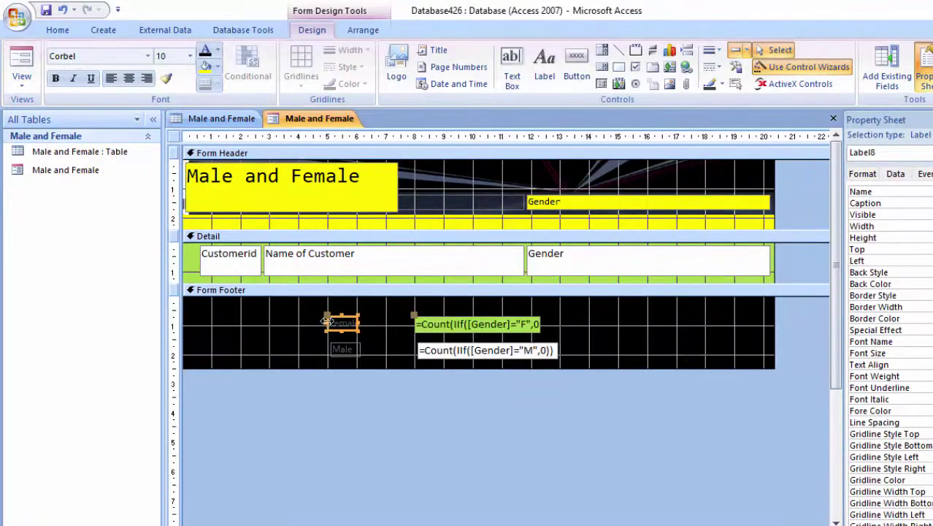
pyautogui.moveTo(327, 323); pyautogui.dragTo(308, 323)
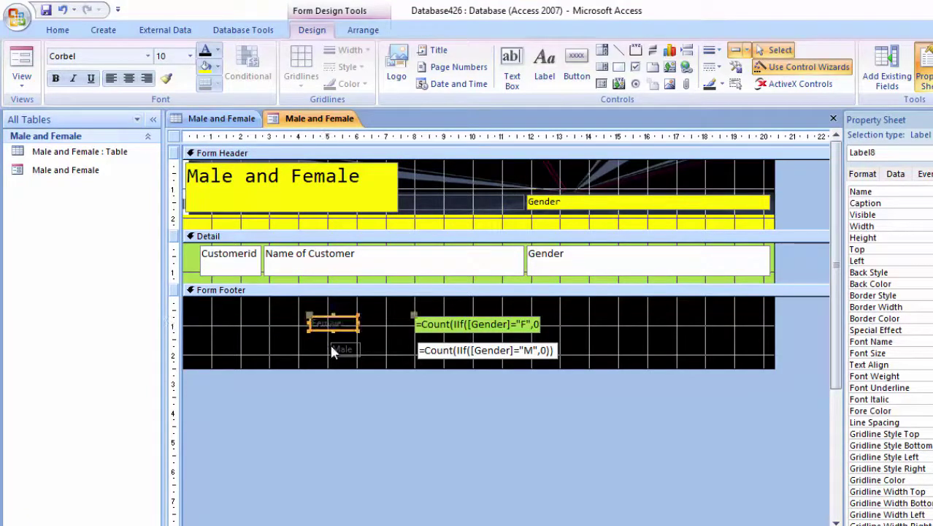
pyautogui.click(331, 354)
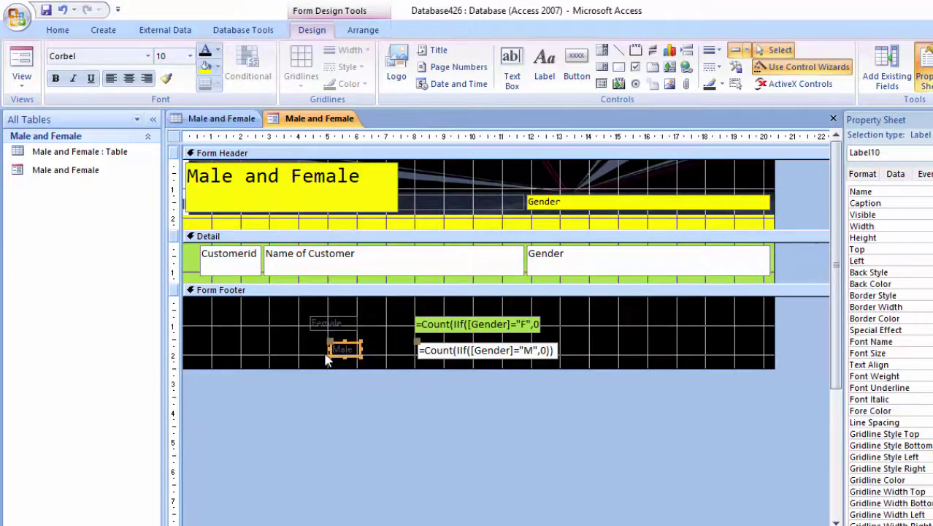
pyautogui.moveTo(330, 350); pyautogui.dragTo(307, 349)
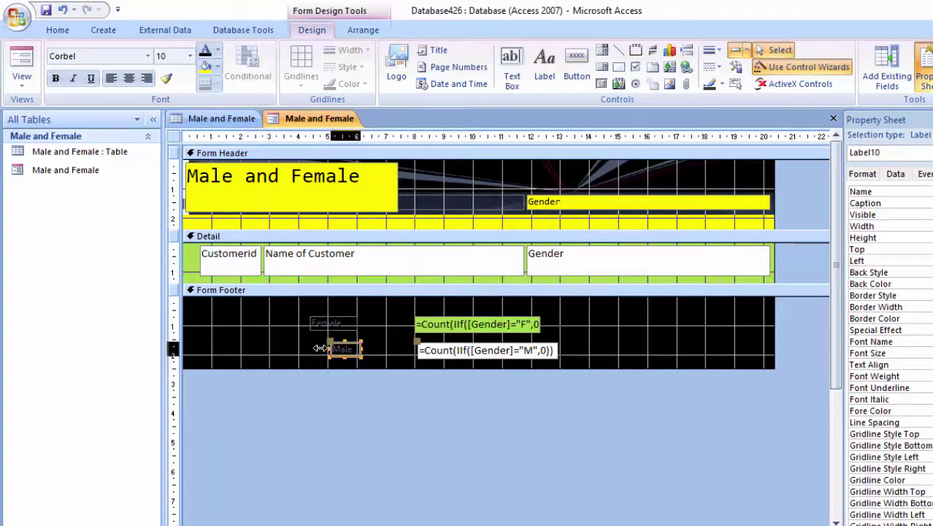
# - Fill the Form Footer background light green and preview the form in Form View
pyautogui.click(265, 349)
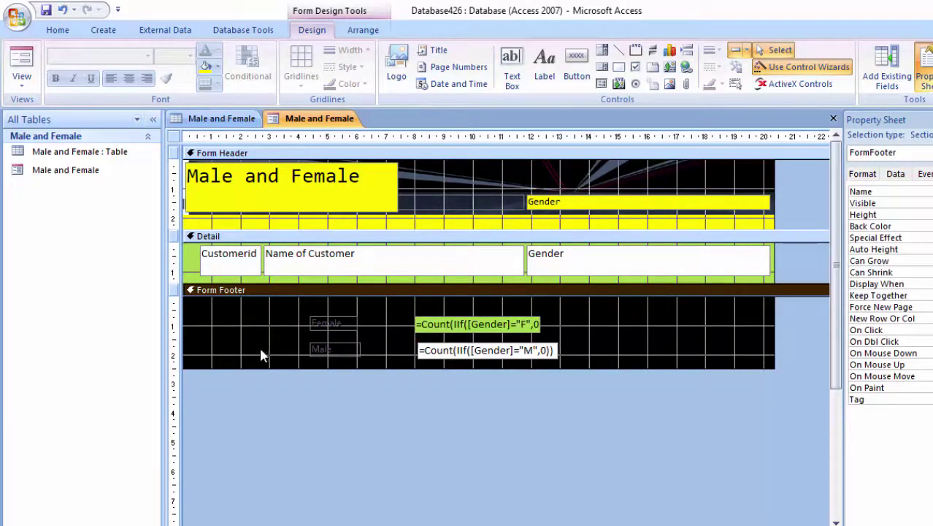
pyautogui.click(217, 66)
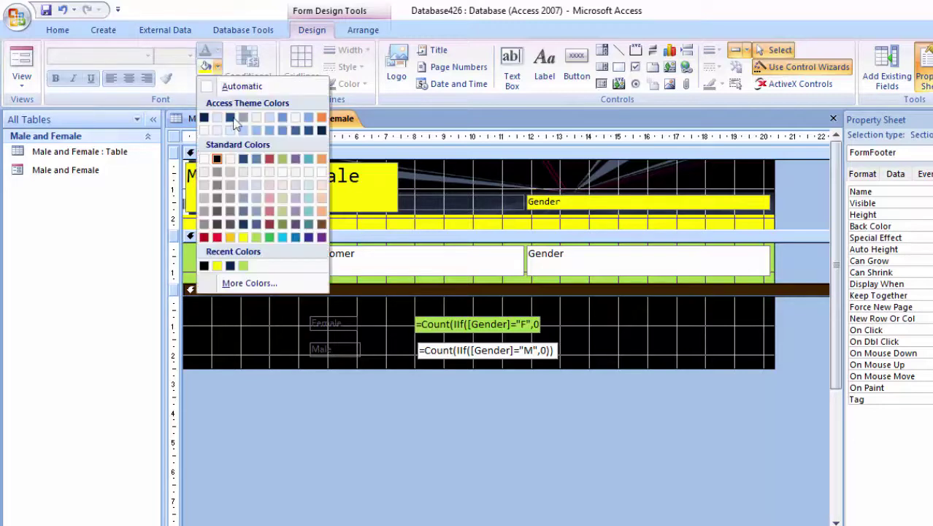
pyautogui.click(243, 266)
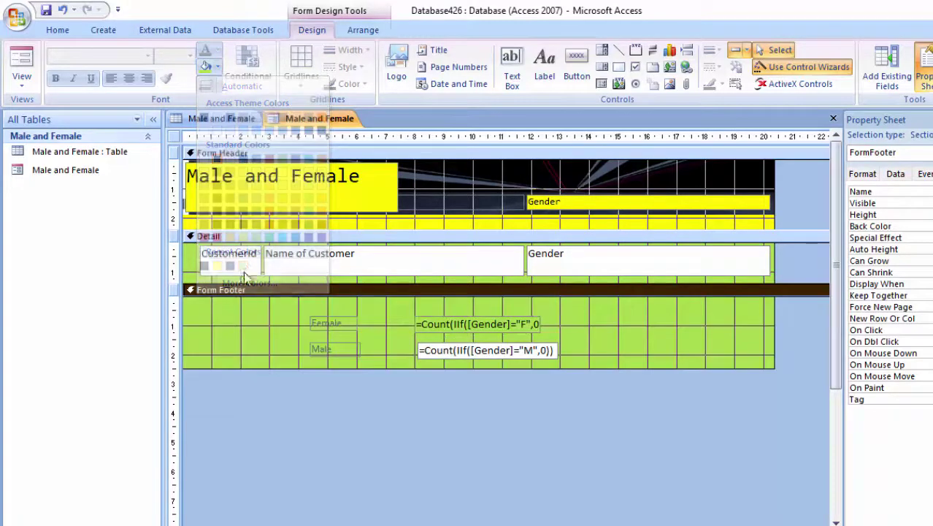
pyautogui.click(21, 57)
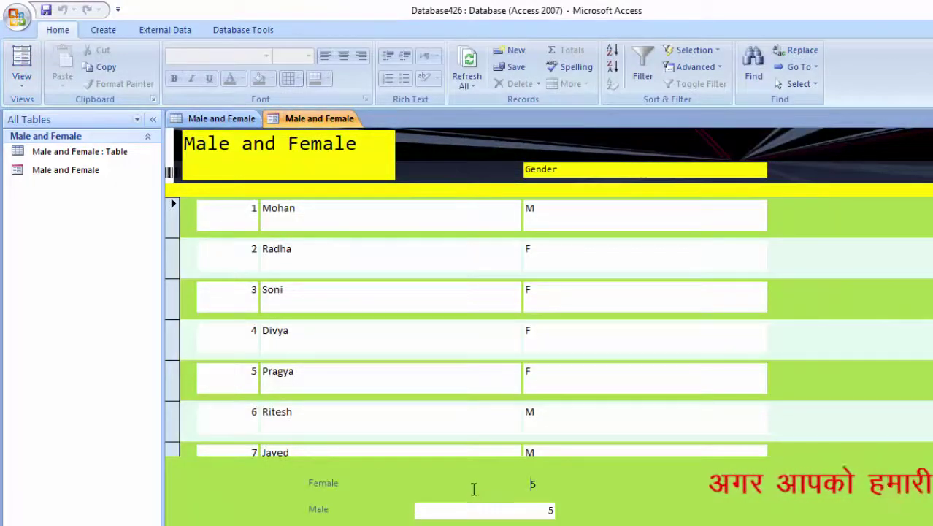
# - Back in Design View, give the female count box a pale fill instead of green, then preview in Form View
pyautogui.click(16, 85)
pyautogui.click(82, 172)
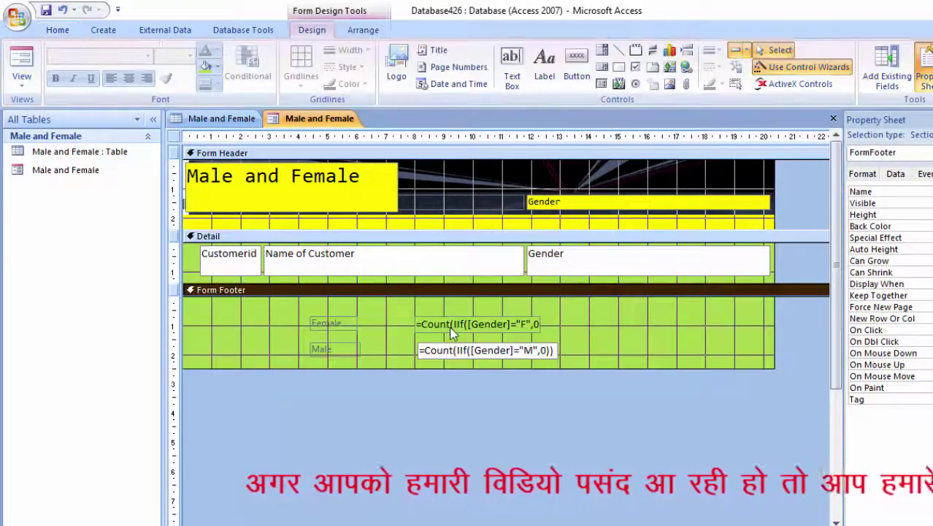
pyautogui.click(453, 326)
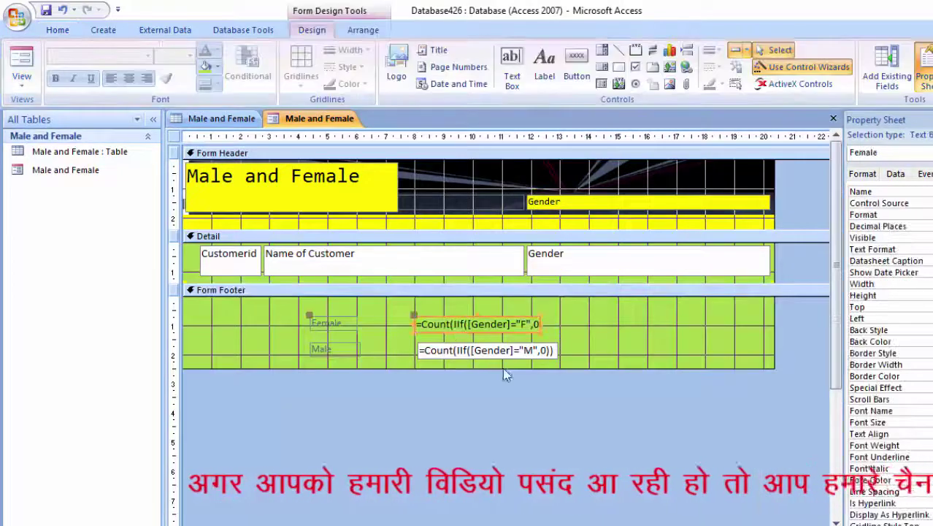
pyautogui.click(217, 67)
pyautogui.click(208, 132)
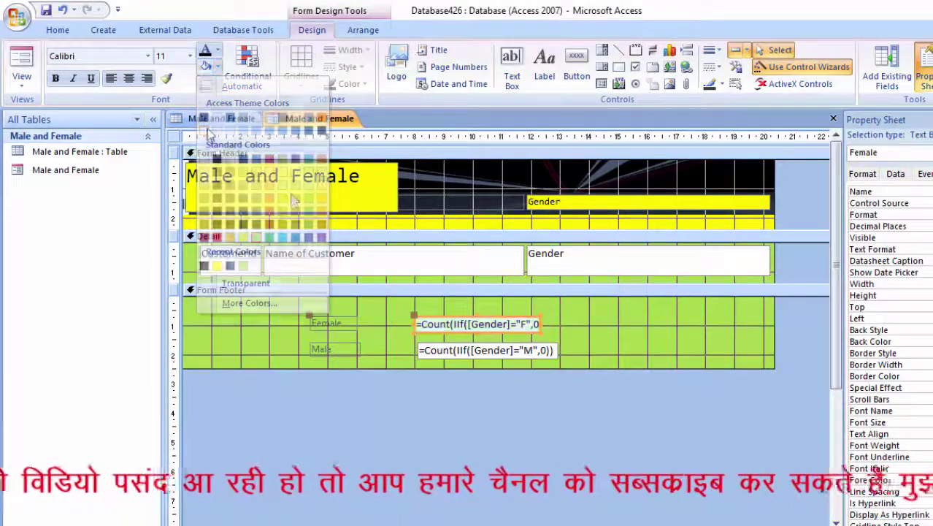
pyautogui.click(21, 73)
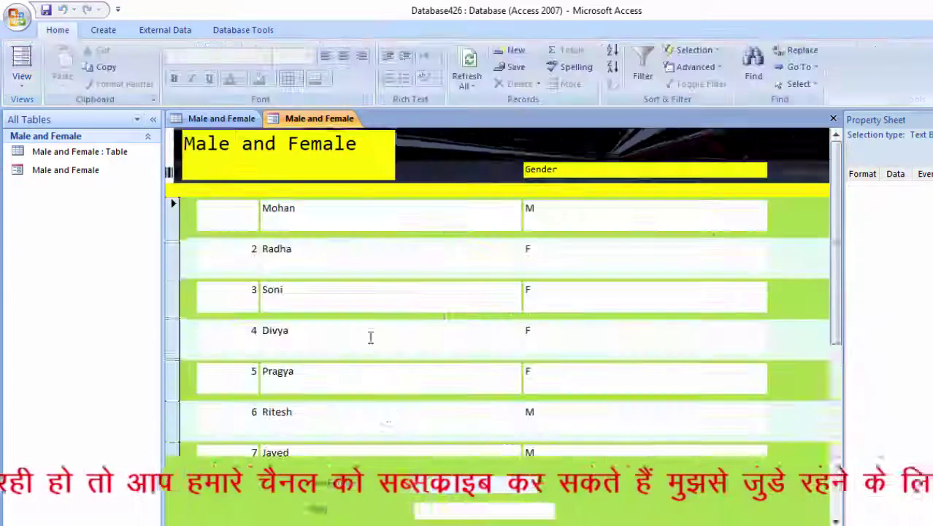